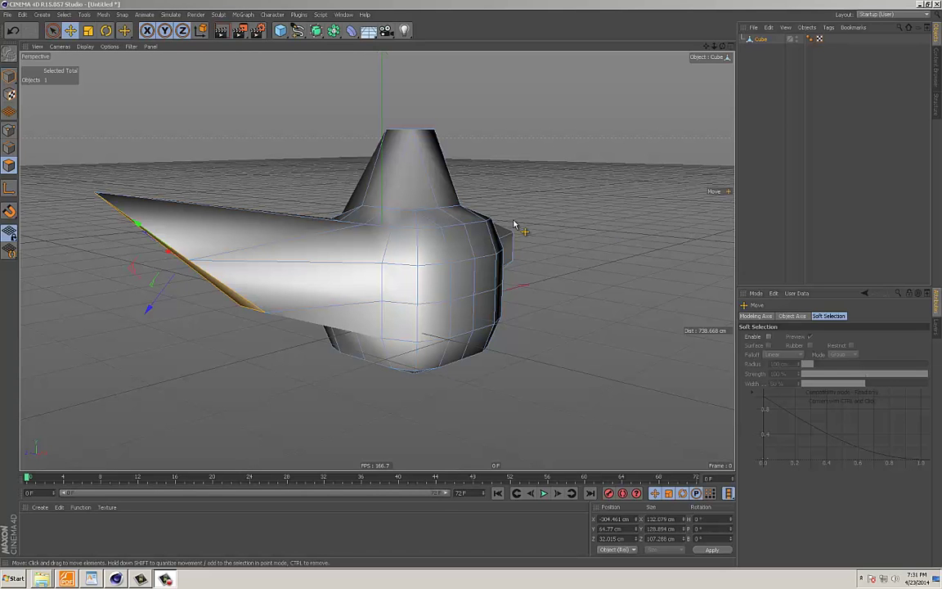
{"action": "left_click_drag", "start_coordinate": [421, 245], "coordinate": [455, 263], "text": "alt"}
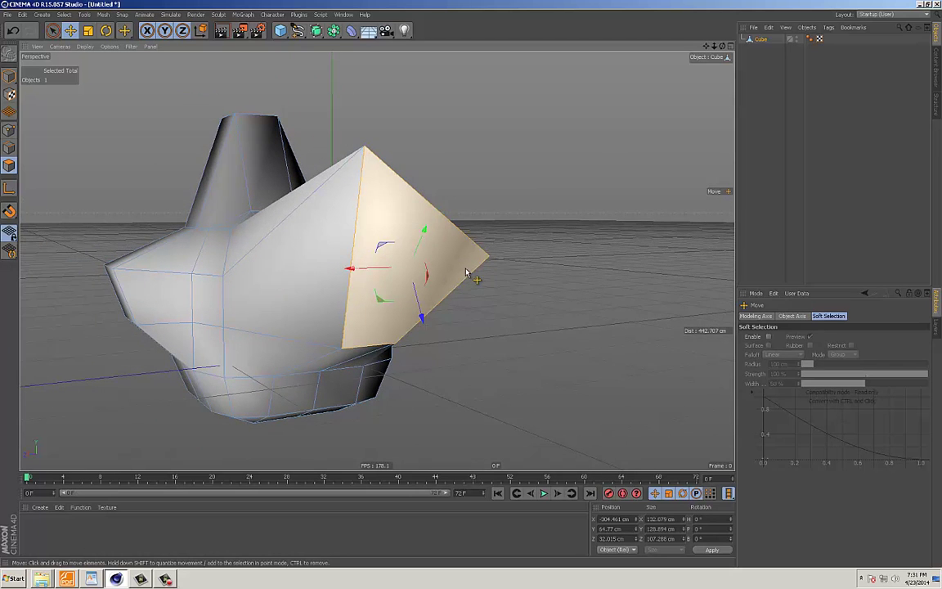
{"action": "left_click", "coordinate": [466, 273]}
{"action": "left_click_drag", "start_coordinate": [540, 269], "coordinate": [490, 284], "text": "alt"}
{"action": "key", "text": "ctrl+s"}
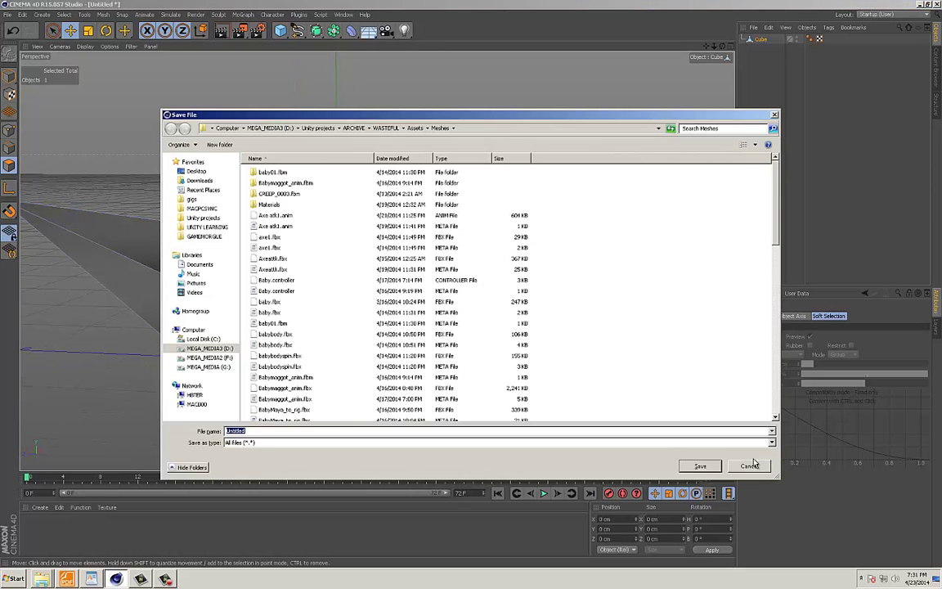
{"action": "left_click", "coordinate": [751, 466]}
{"action": "key", "text": "ctrl+a"}
{"action": "left_click_drag", "start_coordinate": [469, 292], "coordinate": [501, 276], "text": "alt"}
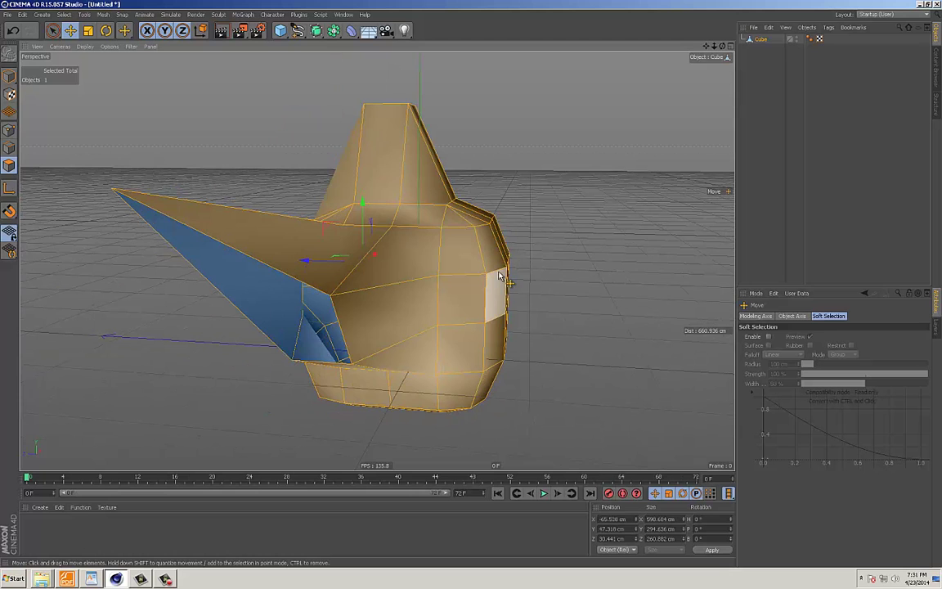
{"action": "key", "text": "ctrl+z"}
{"action": "key", "text": "ctrl+z"}
Step: Orbit and zoom around the grey winged model to examine it from several sides
{"action": "left_click_drag", "start_coordinate": [438, 260], "coordinate": [177, 173], "text": "alt"}
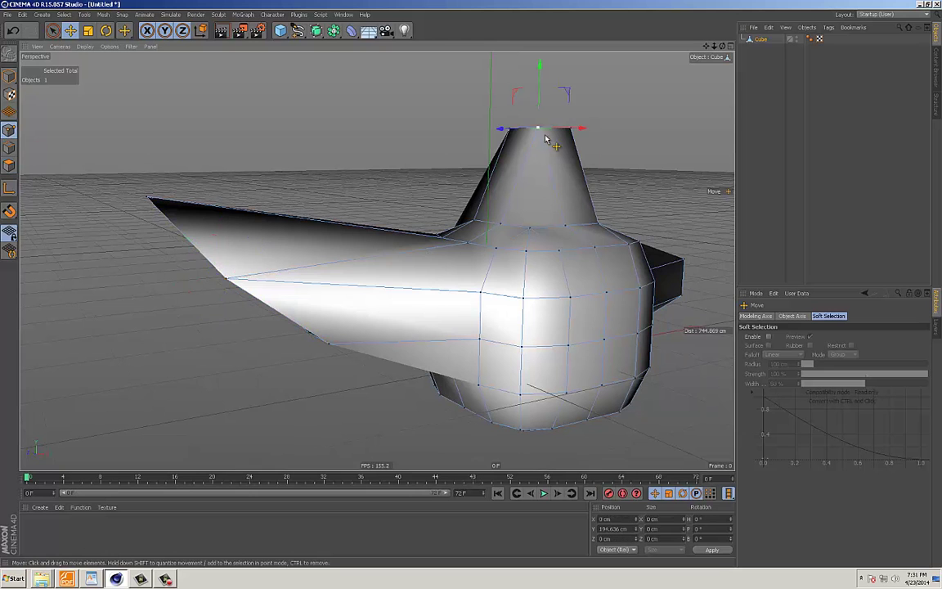
{"action": "left_click_drag", "start_coordinate": [546, 139], "coordinate": [450, 216], "text": "alt"}
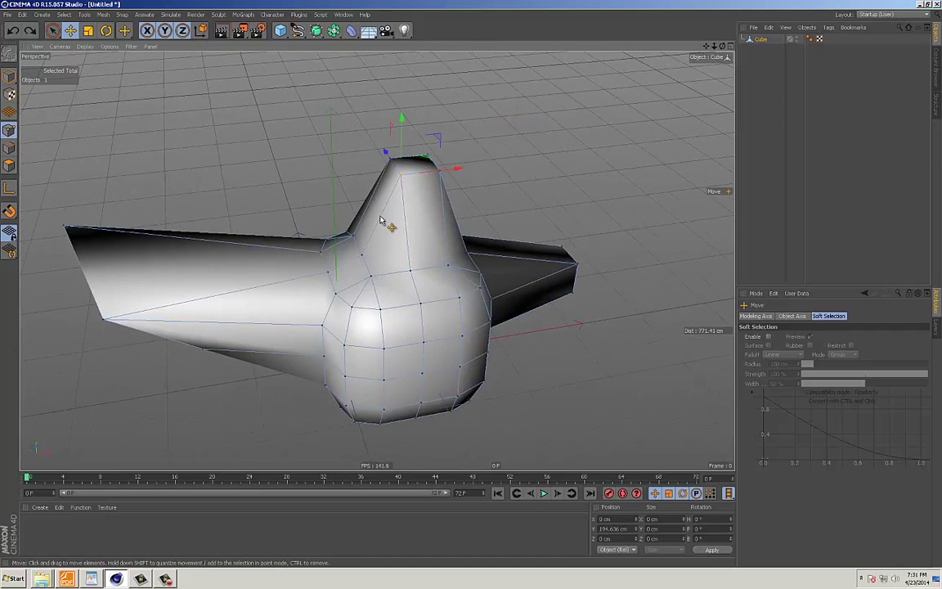
{"action": "right_click_drag", "start_coordinate": [379, 215], "coordinate": [399, 215], "text": "alt"}
{"action": "left_click_drag", "start_coordinate": [400, 214], "coordinate": [396, 174], "text": "alt"}
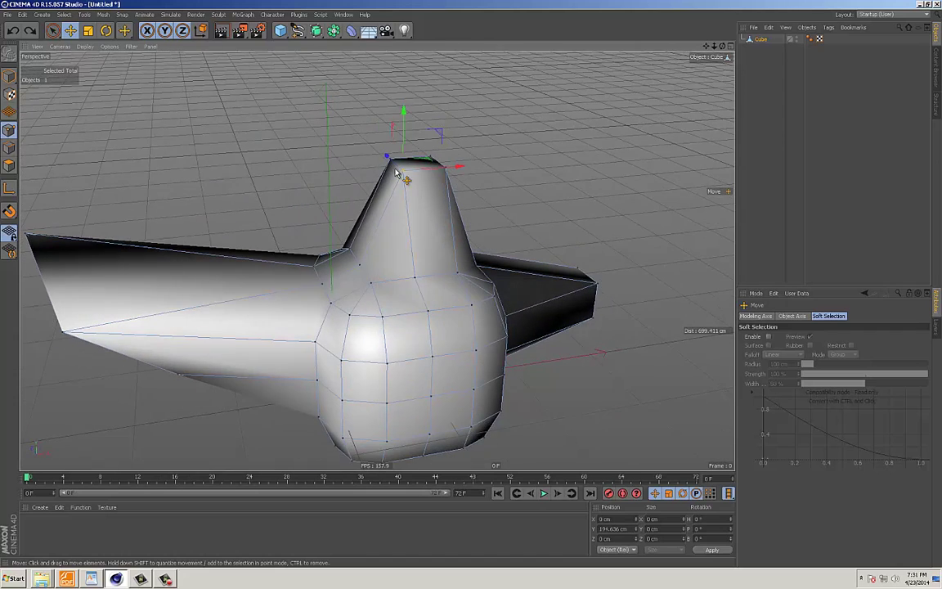
{"action": "left_click_drag", "start_coordinate": [470, 201], "coordinate": [433, 183], "text": "alt"}
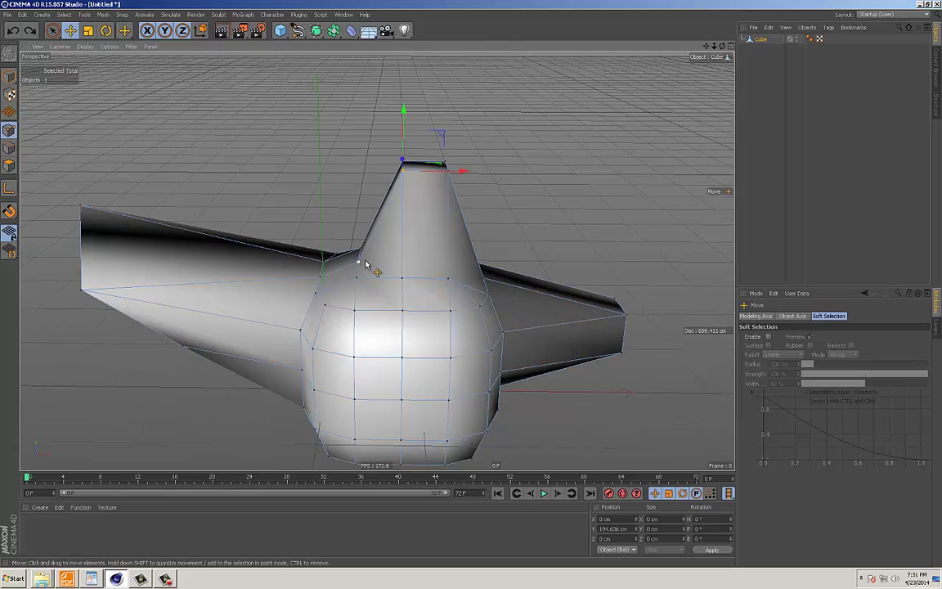
{"action": "left_click_drag", "start_coordinate": [462, 238], "coordinate": [452, 272], "text": "alt"}
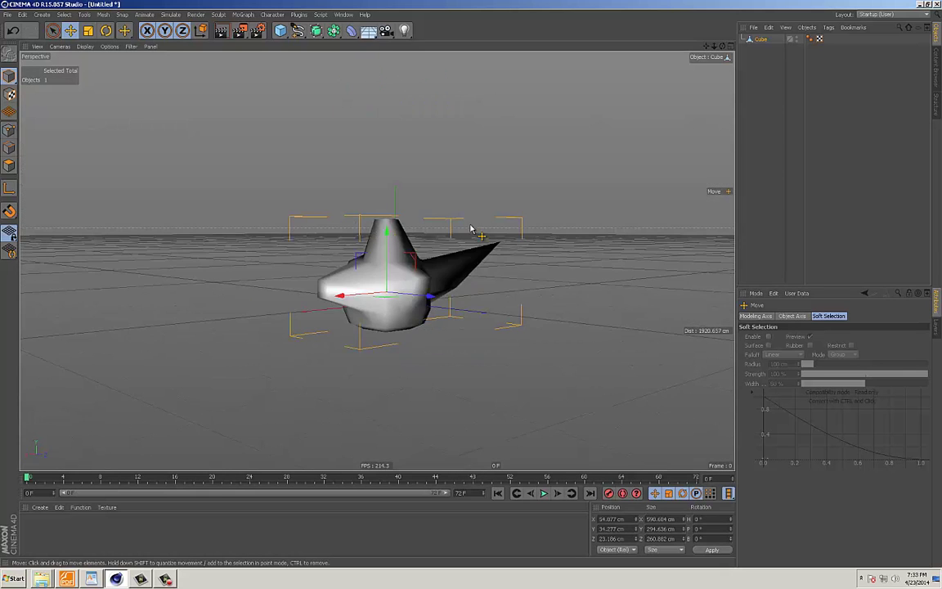
{"action": "left_click_drag", "start_coordinate": [471, 229], "coordinate": [412, 250], "text": "alt"}
{"action": "right_click_drag", "start_coordinate": [320, 246], "coordinate": [488, 245], "text": "alt"}
{"action": "left_click_drag", "start_coordinate": [488, 246], "coordinate": [564, 215], "text": "alt"}
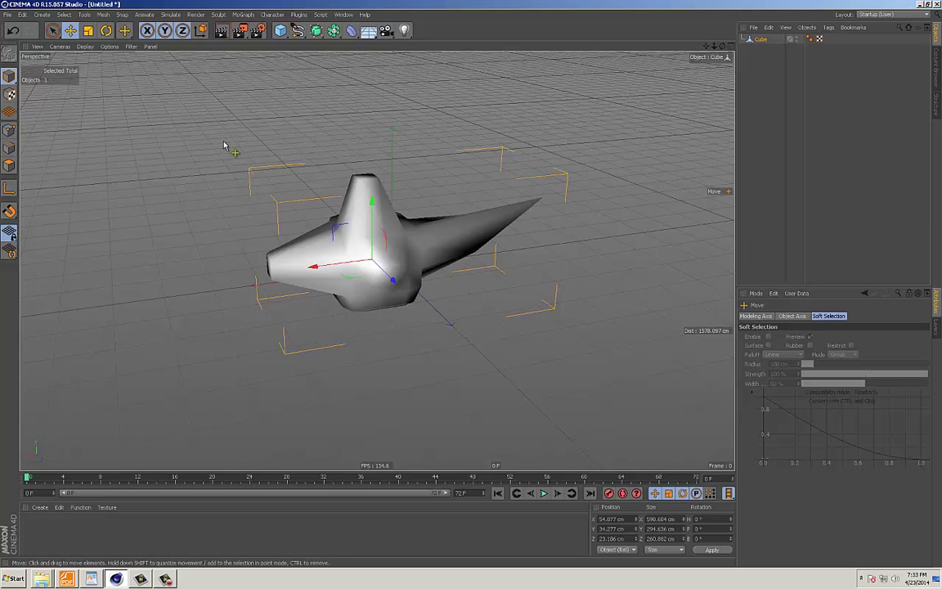
Step: Look up the Camera Mode setting in the Navigation preferences, and orbit around the model to see how it behaves
{"action": "left_click", "coordinate": [24, 15]}
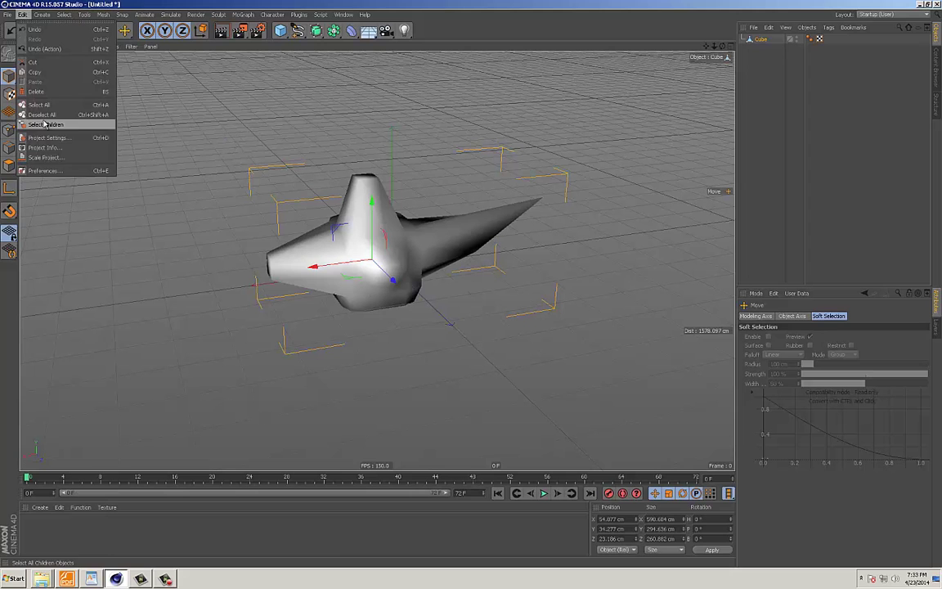
{"action": "left_click", "coordinate": [43, 171]}
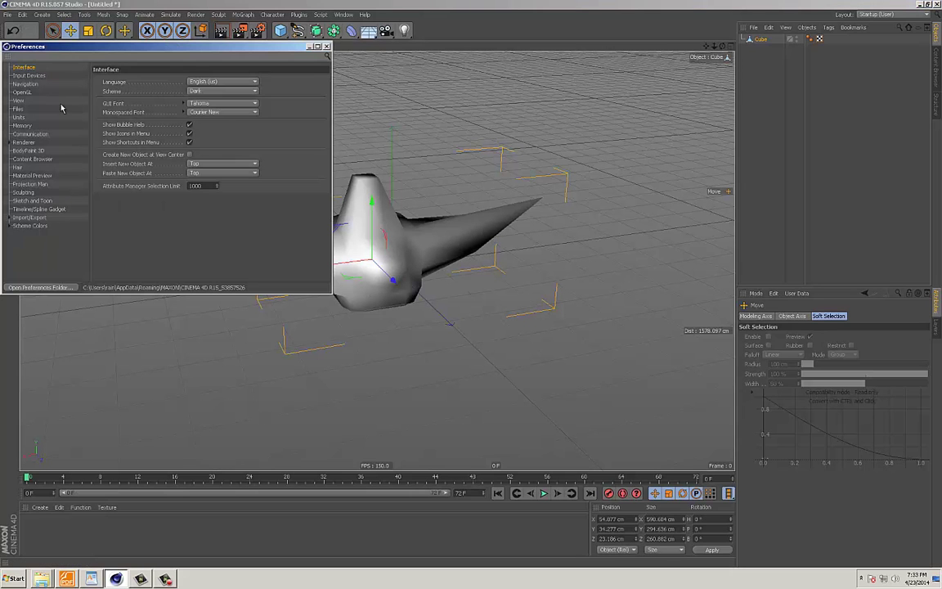
{"action": "left_click", "coordinate": [24, 84]}
{"action": "left_click_drag", "start_coordinate": [115, 50], "coordinate": [142, 63]}
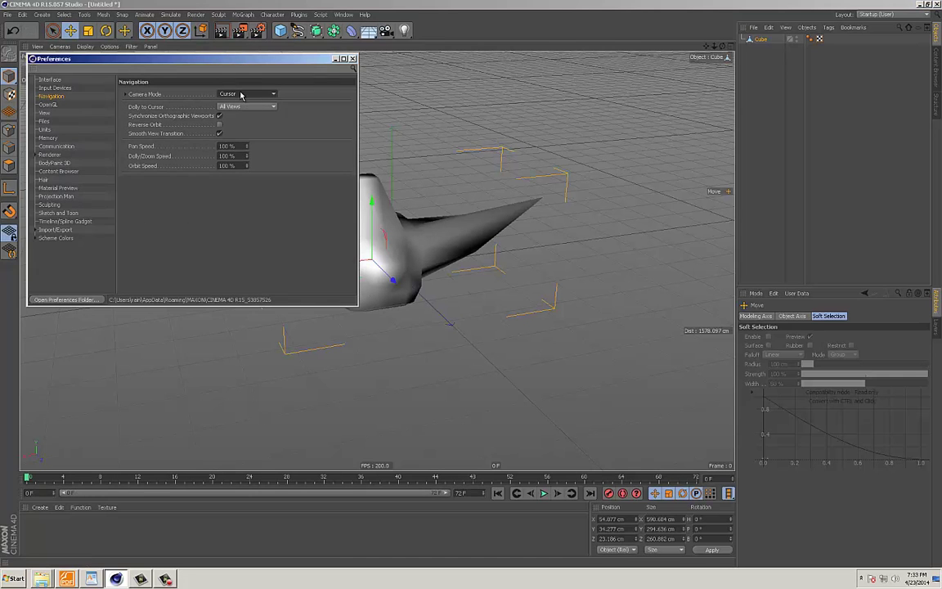
{"action": "left_click", "coordinate": [353, 59]}
{"action": "left_click_drag", "start_coordinate": [431, 195], "coordinate": [499, 180], "text": "alt"}
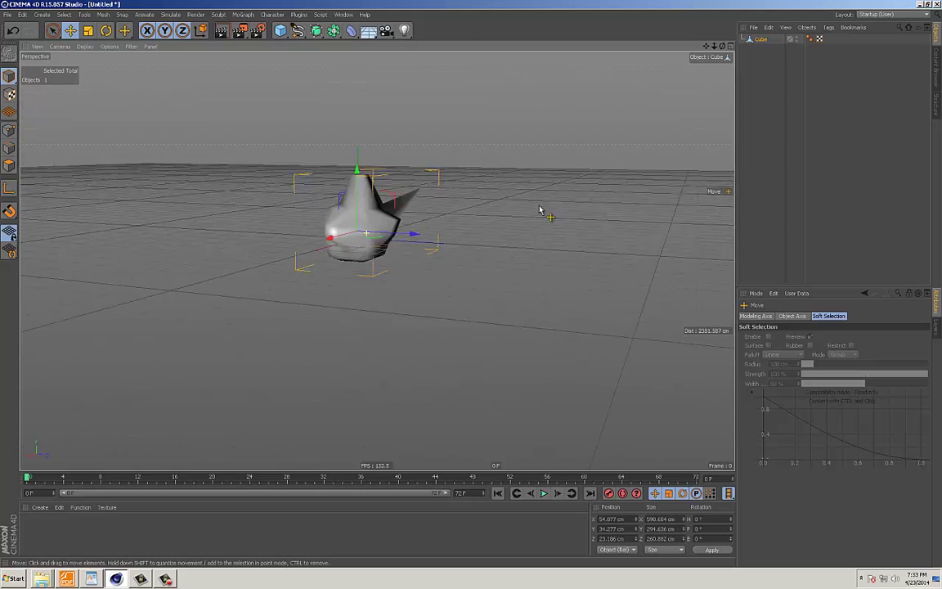
{"action": "left_click_drag", "start_coordinate": [231, 245], "coordinate": [107, 247], "text": "alt"}
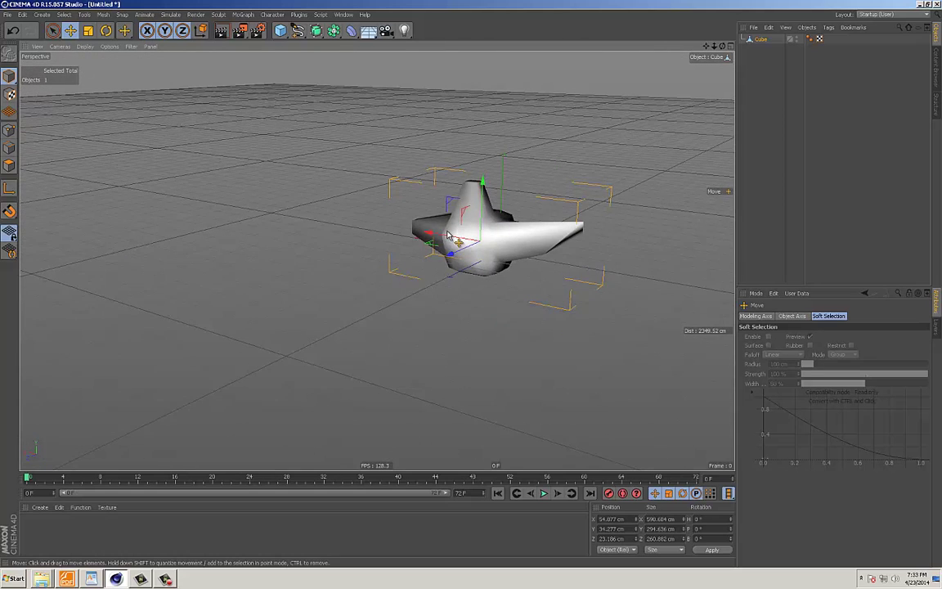
{"action": "left_click_drag", "start_coordinate": [269, 245], "coordinate": [304, 213], "text": "alt"}
Step: Set the navigation Camera Mode to Object and try it out by orbiting and zooming around the model
{"action": "left_click", "coordinate": [23, 15]}
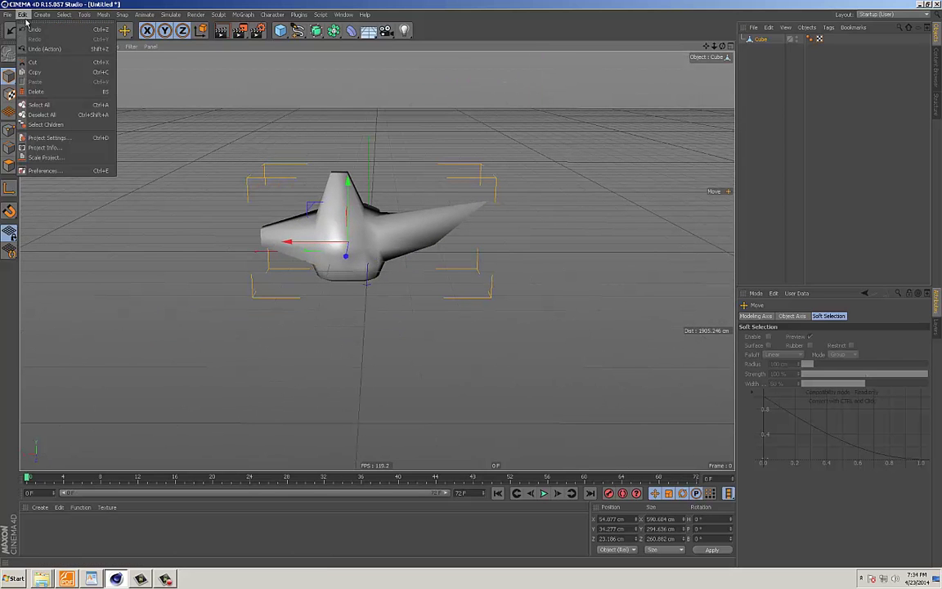
{"action": "left_click", "coordinate": [57, 169]}
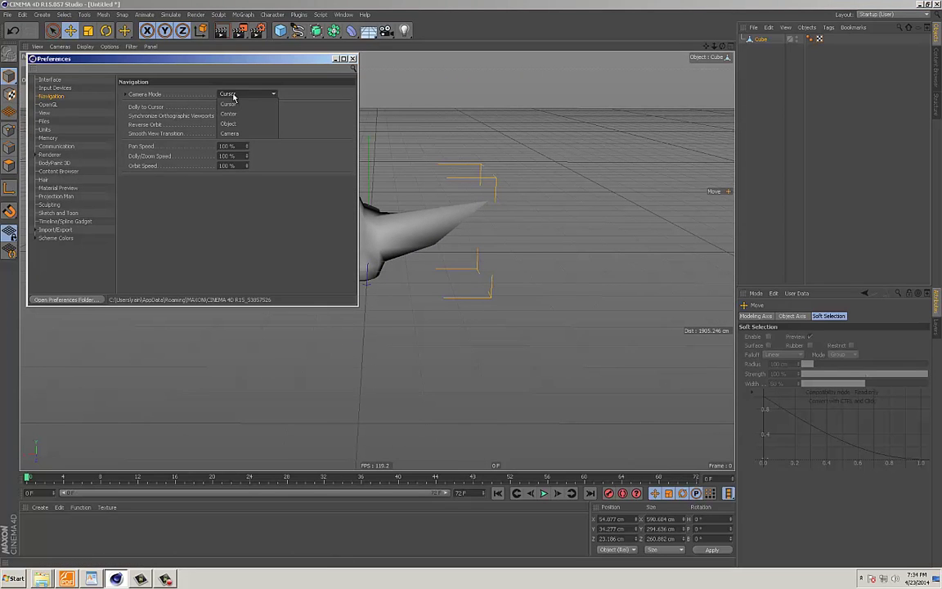
{"action": "left_click", "coordinate": [352, 60]}
{"action": "left_click_drag", "start_coordinate": [482, 185], "coordinate": [331, 175], "text": "alt"}
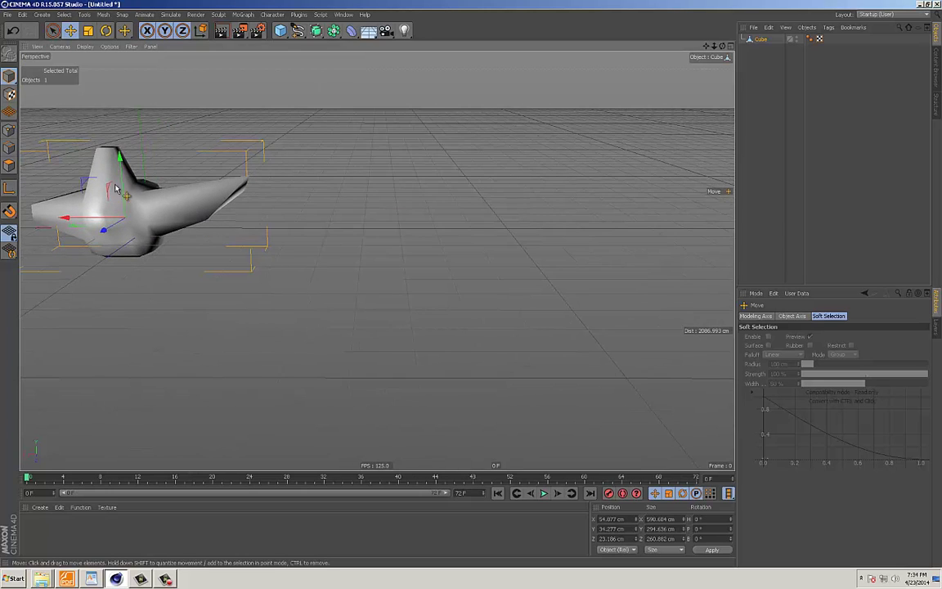
{"action": "mouse_move", "coordinate": [422, 209]}
{"action": "left_mouse_down", "text": "alt"}
{"action": "mouse_move", "coordinate": [301, 213]}
{"action": "mouse_move", "coordinate": [210, 195]}
{"action": "mouse_move", "coordinate": [549, 180]}
{"action": "mouse_move", "coordinate": [226, 234]}
{"action": "mouse_move", "coordinate": [395, 196]}
{"action": "mouse_move", "coordinate": [254, 209]}
{"action": "mouse_move", "coordinate": [429, 182]}
{"action": "mouse_move", "coordinate": [400, 198]}
{"action": "mouse_move", "coordinate": [400, 210]}
{"action": "mouse_move", "coordinate": [433, 200]}
{"action": "left_mouse_up", "text": "alt"}
{"action": "scroll", "coordinate": [400, 198], "scroll_direction": "up", "scroll_amount": 5}
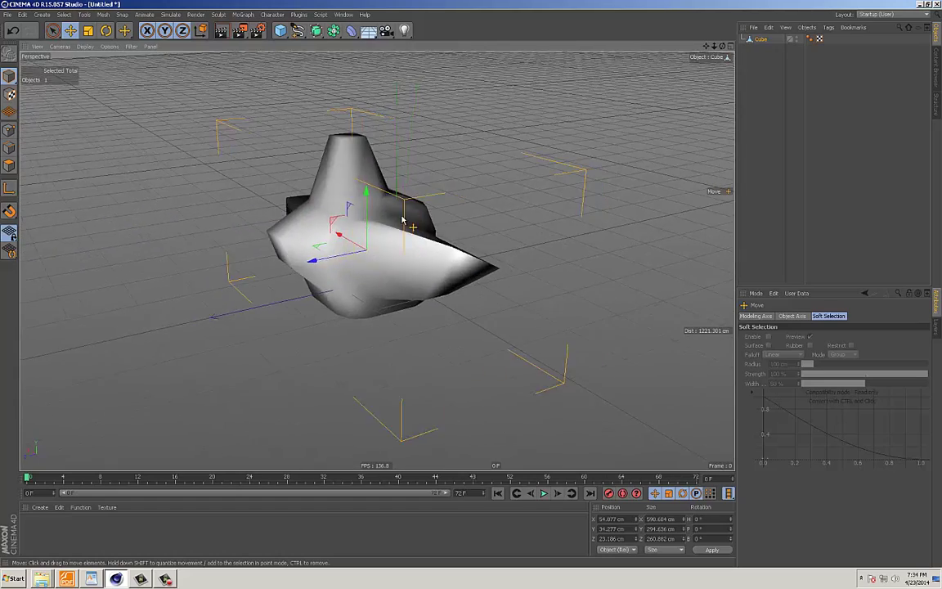
{"action": "scroll", "coordinate": [402, 218], "scroll_direction": "down", "scroll_amount": 3}
Step: Set the navigation Camera Mode to Camera and try it out by rotating the view
{"action": "left_click", "coordinate": [22, 15]}
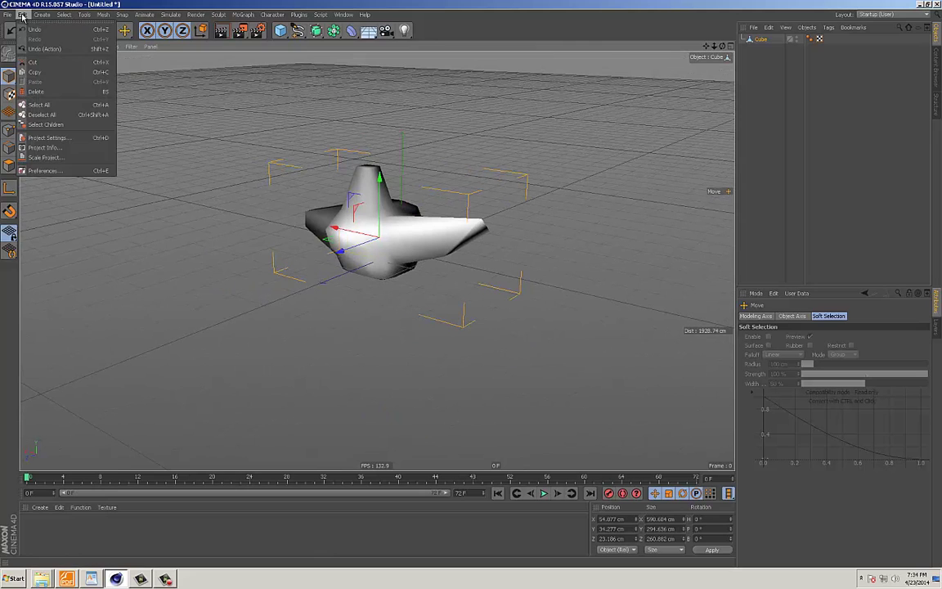
{"action": "left_click", "coordinate": [46, 170]}
{"action": "left_click", "coordinate": [250, 95]}
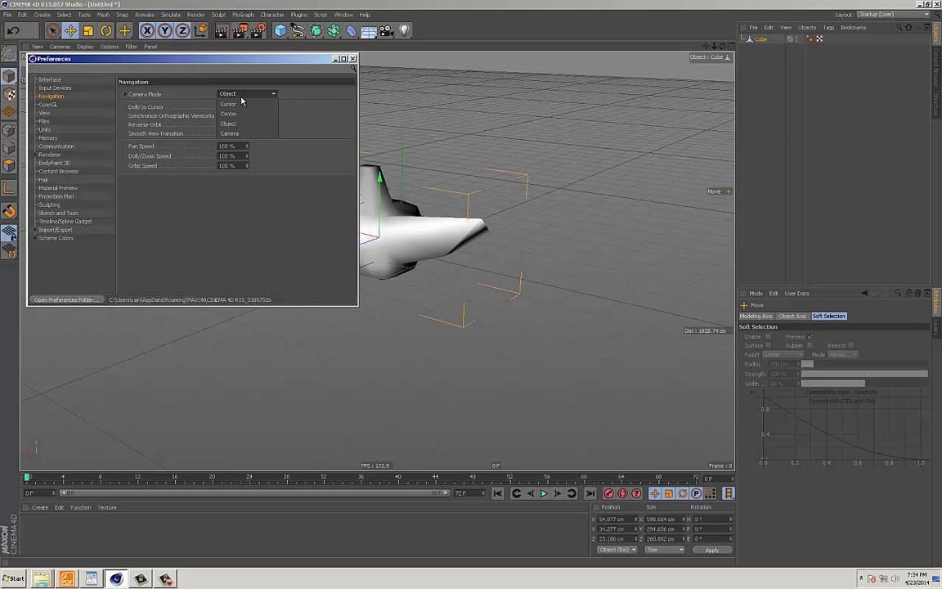
{"action": "left_click", "coordinate": [232, 133]}
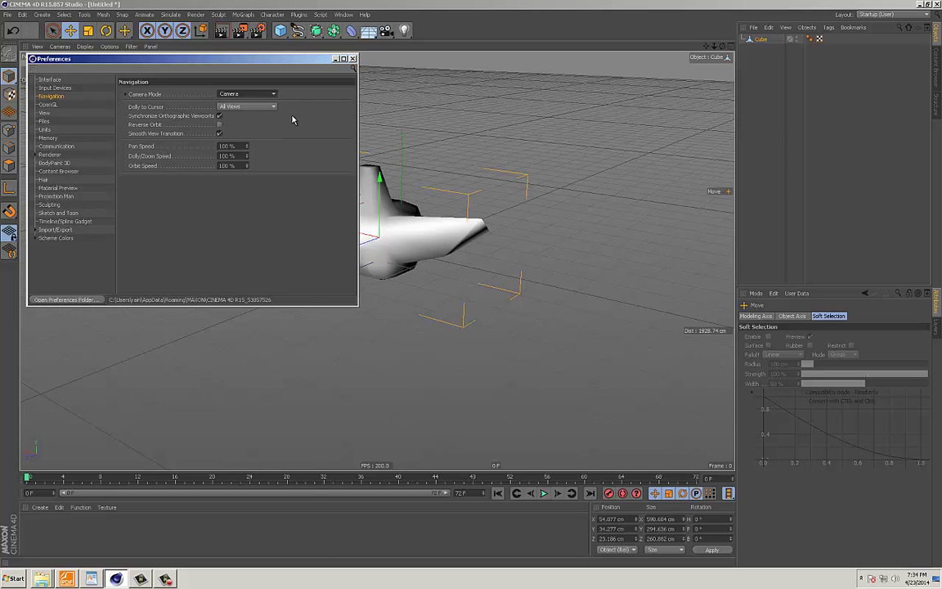
{"action": "left_click", "coordinate": [353, 58]}
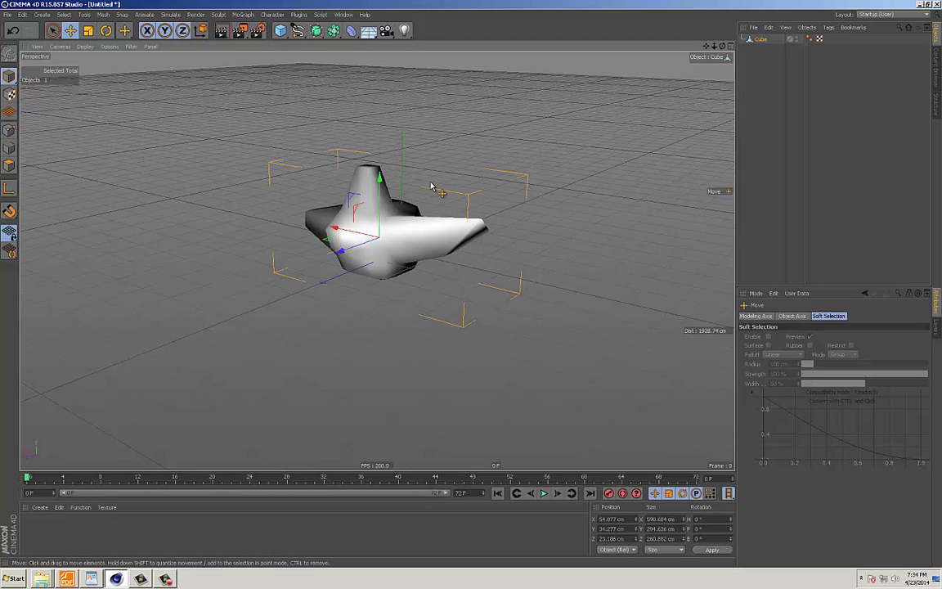
{"action": "left_click_drag", "start_coordinate": [528, 238], "coordinate": [238, 173], "text": "alt"}
Step: Set the navigation Camera Mode back to Object and orbit around the model
{"action": "left_click", "coordinate": [23, 15]}
{"action": "left_click", "coordinate": [49, 166]}
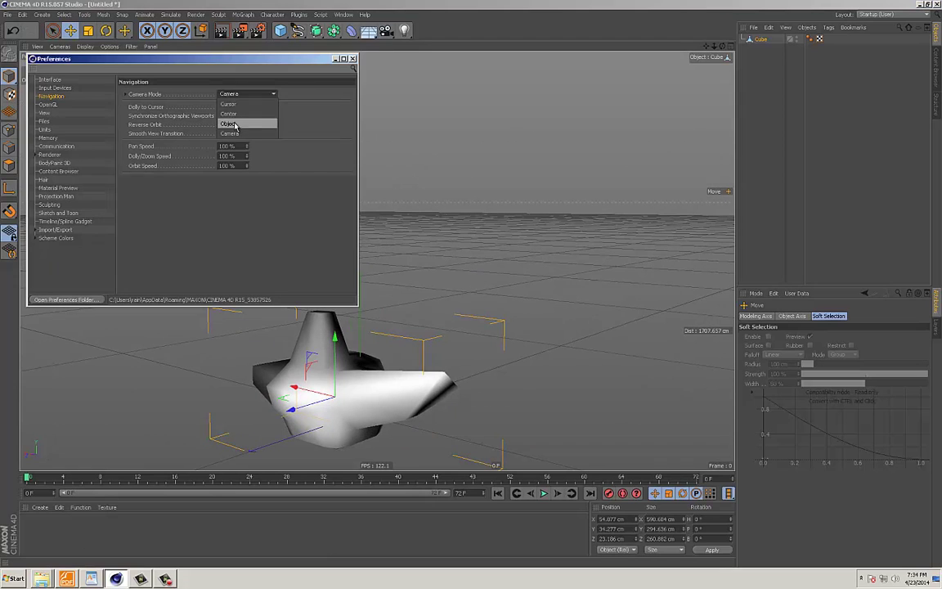
{"action": "left_click", "coordinate": [352, 62]}
{"action": "left_click_drag", "start_coordinate": [439, 202], "coordinate": [480, 198], "text": "alt"}
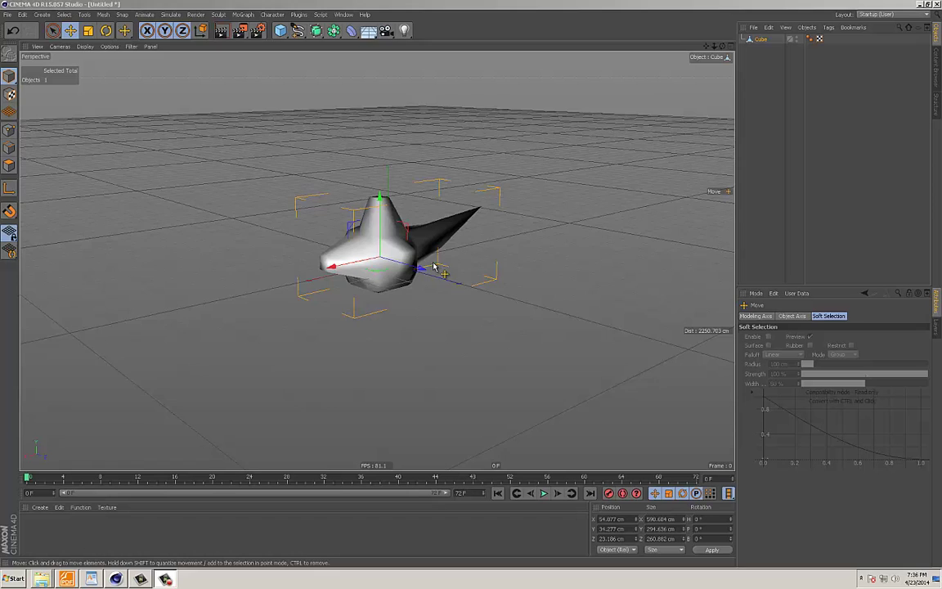
{"action": "left_click_drag", "start_coordinate": [434, 267], "coordinate": [696, 88], "text": "alt"}
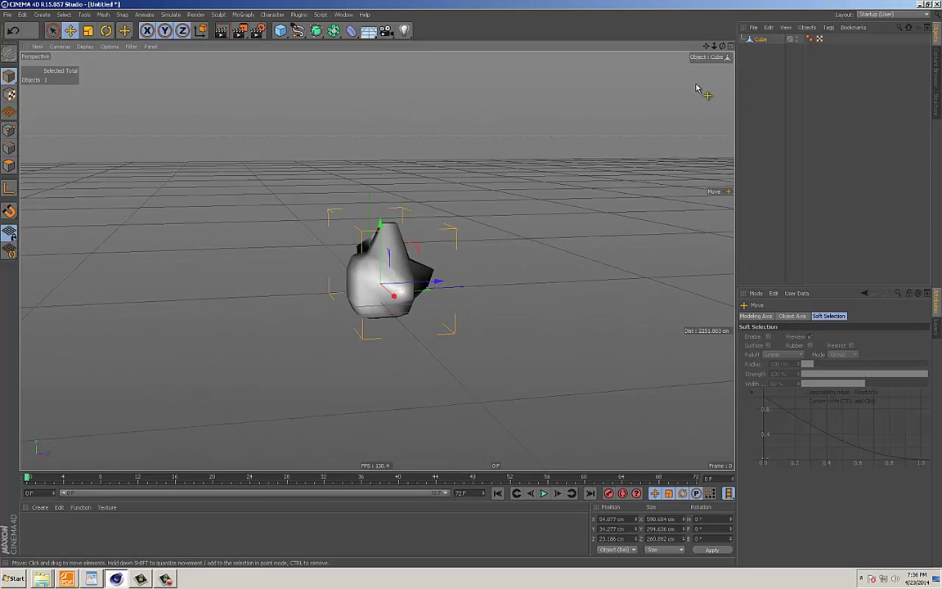
Step: Delete the winged model and add a new cube primitive
{"action": "key", "text": "Delete"}
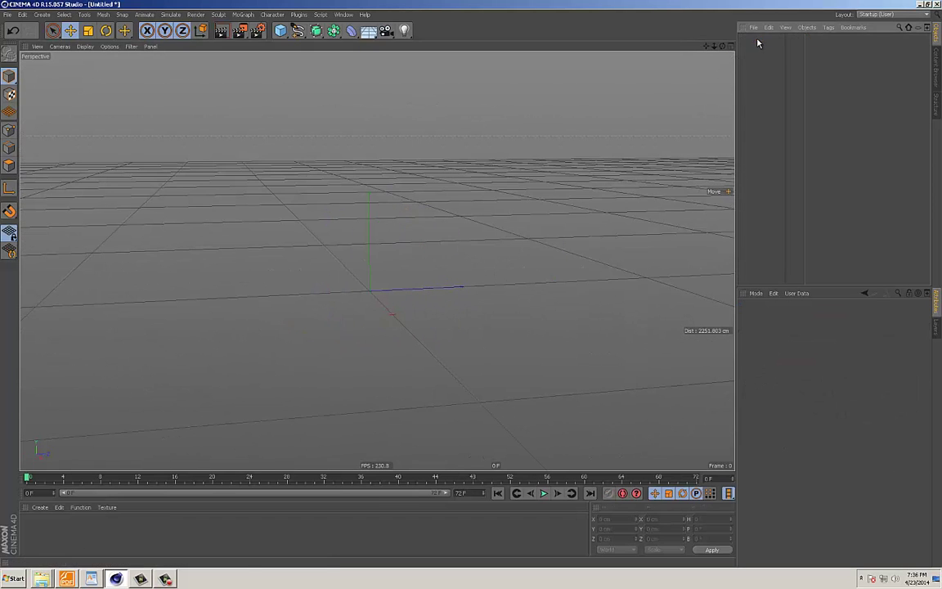
{"action": "left_click", "coordinate": [280, 31]}
{"action": "left_click_drag", "start_coordinate": [357, 177], "coordinate": [393, 214], "text": "alt"}
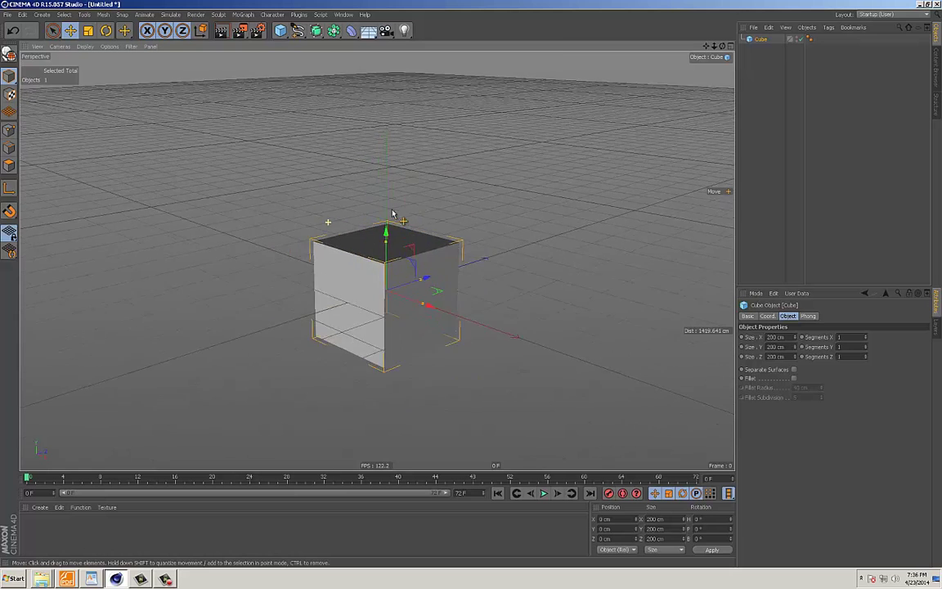
{"action": "right_click_drag", "start_coordinate": [392, 214], "coordinate": [404, 213], "text": "alt"}
Step: Move the cube to about X -21.8 cm, Z 45.3 cm and make it editable
{"action": "left_click_drag", "start_coordinate": [400, 260], "coordinate": [481, 265]}
{"action": "key", "text": "c"}
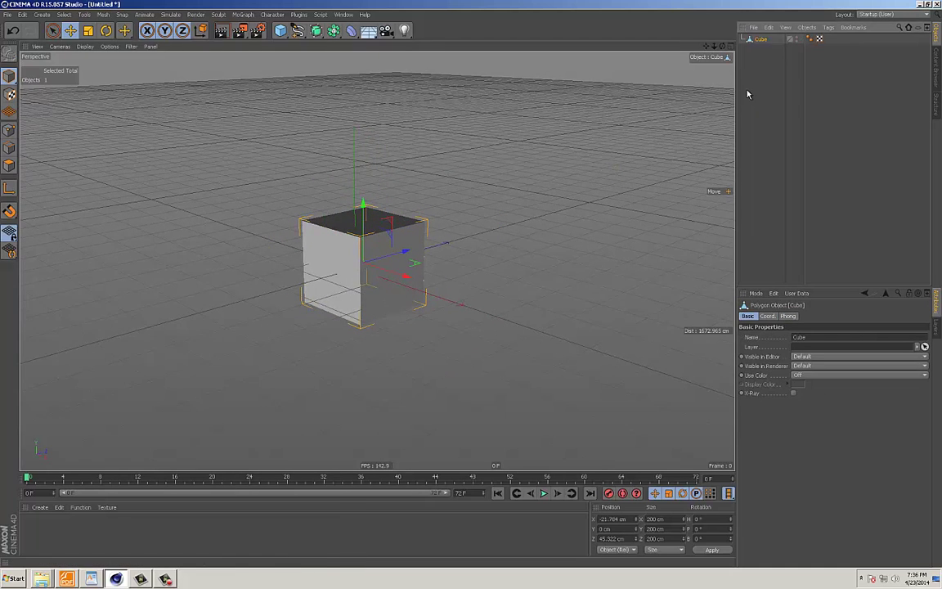
{"action": "middle_click_drag", "start_coordinate": [420, 276], "coordinate": [444, 264], "text": "alt"}
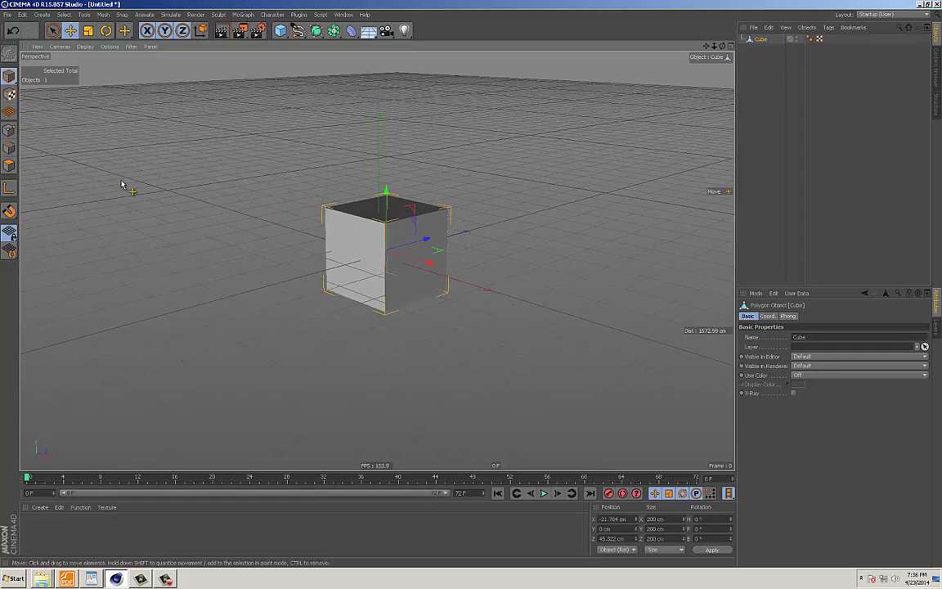
Step: Move the cube's negative-Z face out to about Z -277 cm, and pull an upper corner point on the opposite end outward
{"action": "left_click", "coordinate": [8, 166]}
{"action": "left_click_drag", "start_coordinate": [335, 280], "coordinate": [241, 296]}
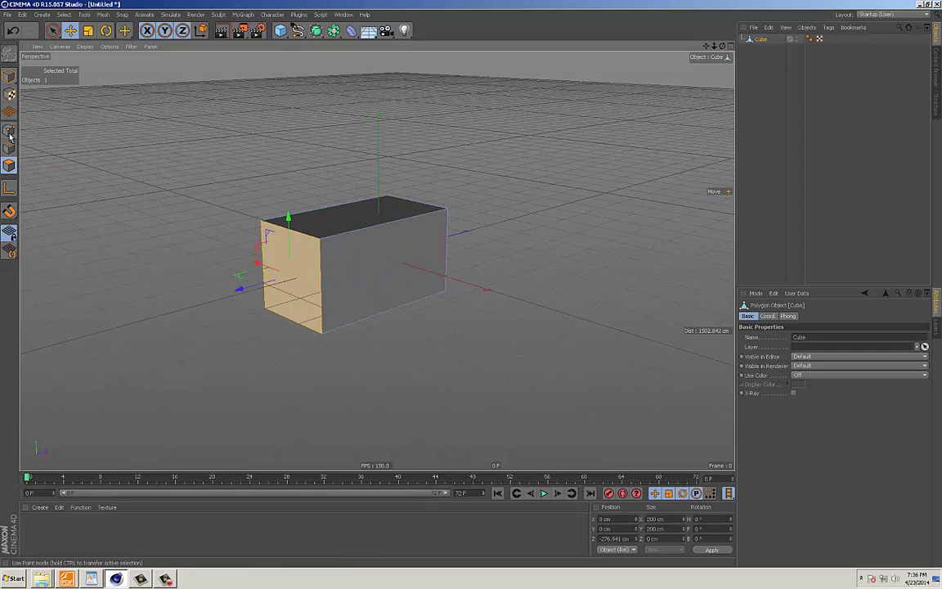
{"action": "left_click", "coordinate": [70, 152]}
{"action": "left_click_drag", "start_coordinate": [479, 205], "coordinate": [610, 237]}
Step: Move the cube's long upper edge on the negative-X side outward and up to about X -205 cm, Y 205 cm
{"action": "left_click", "coordinate": [9, 164]}
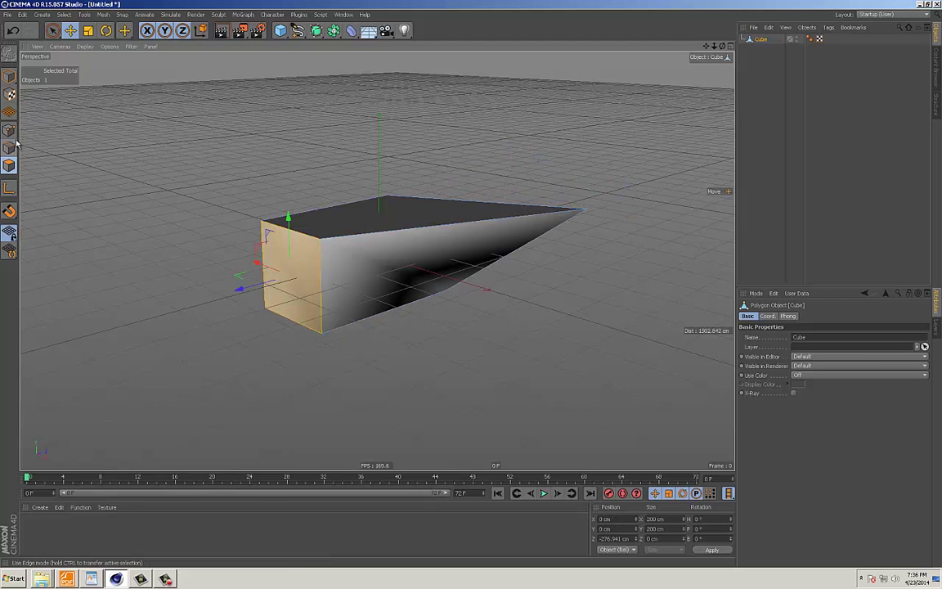
{"action": "left_click", "coordinate": [9, 147]}
{"action": "left_click_drag", "start_coordinate": [301, 159], "coordinate": [270, 113]}
Step: View the deformed cube in each orthographic view and the four-view layout, and return to the perspective view to orbit it
{"action": "scroll", "coordinate": [471, 225], "scroll_direction": "down", "scroll_amount": 2}
{"action": "left_click_drag", "start_coordinate": [471, 225], "coordinate": [404, 238], "text": "alt"}
{"action": "key", "text": "F2"}
{"action": "key", "text": "F3"}
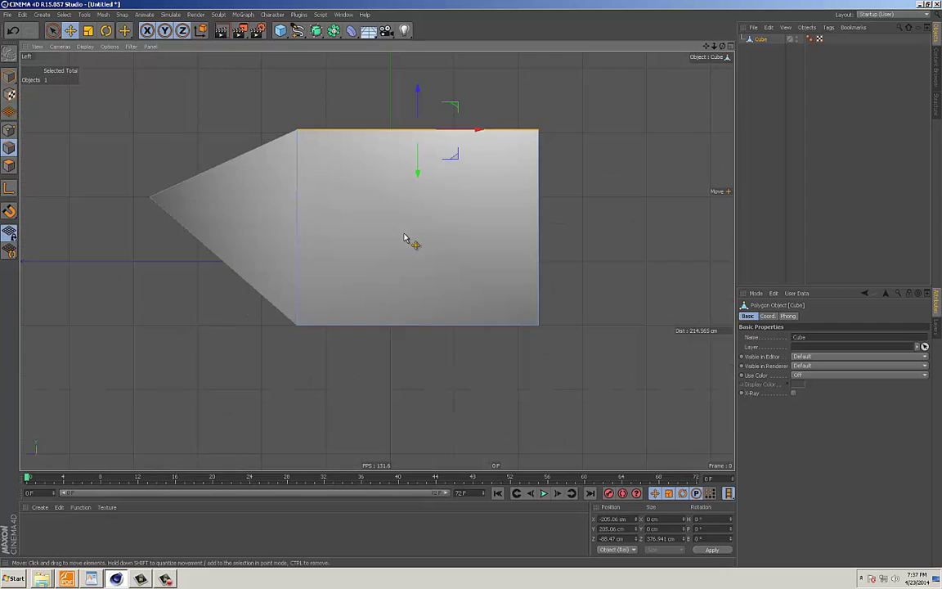
{"action": "key", "text": "F4"}
{"action": "key", "text": "F5"}
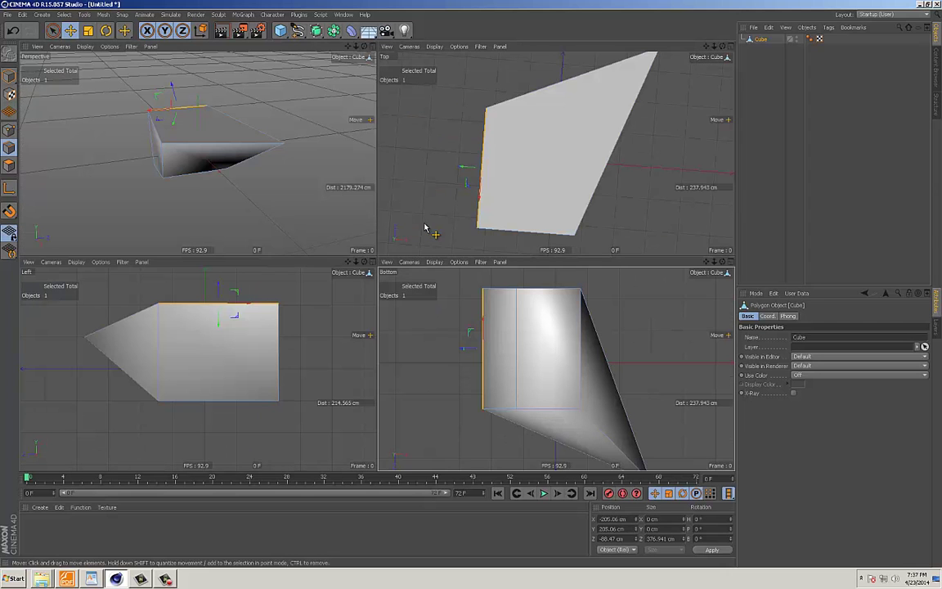
{"action": "key", "text": "F1"}
{"action": "left_click_drag", "start_coordinate": [402, 225], "coordinate": [451, 219], "text": "alt"}
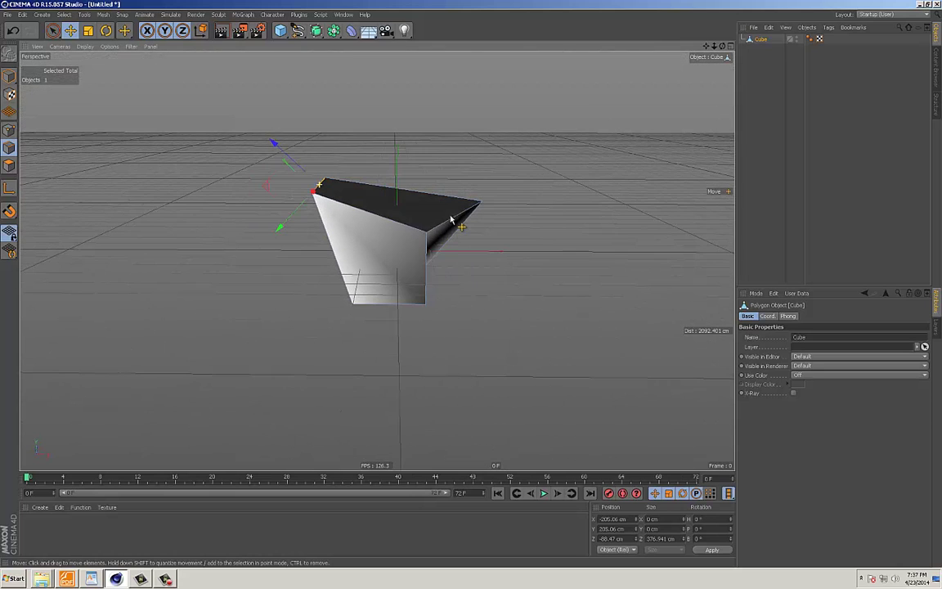
Step: Switch to whole-object editing and frame the deformed cube closer in the perspective view
{"action": "left_click", "coordinate": [4, 77]}
{"action": "left_click_drag", "start_coordinate": [354, 200], "coordinate": [348, 238], "text": "alt"}
{"action": "middle_click_drag", "start_coordinate": [347, 239], "coordinate": [335, 238], "text": "alt"}
{"action": "right_click_drag", "start_coordinate": [314, 234], "coordinate": [356, 235], "text": "alt"}
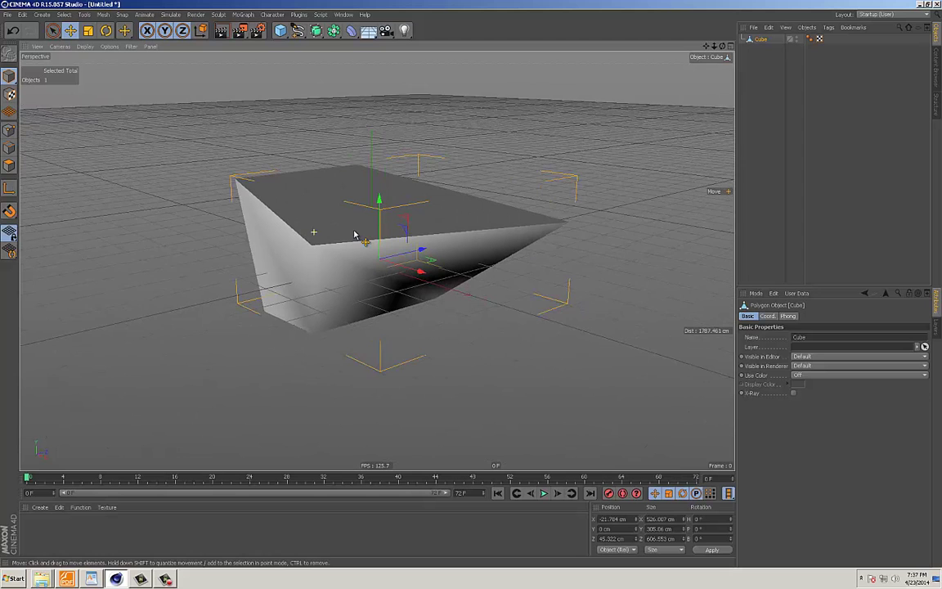
Step: Rename the deformed cube object as "Parent"
{"action": "middle_click_drag", "start_coordinate": [357, 235], "coordinate": [338, 240], "text": "alt"}
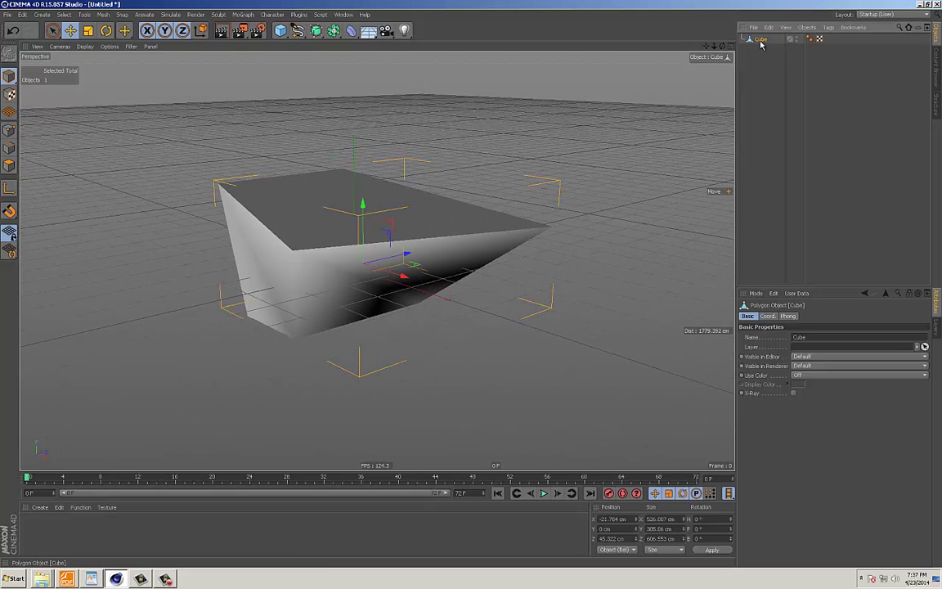
{"action": "double_click", "coordinate": [762, 40]}
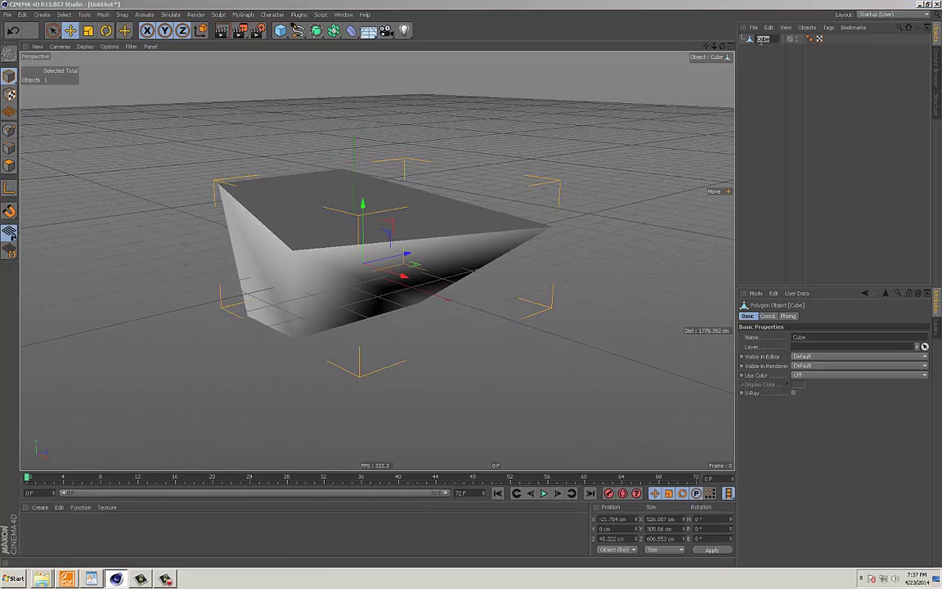
{"action": "key", "text": "Return"}
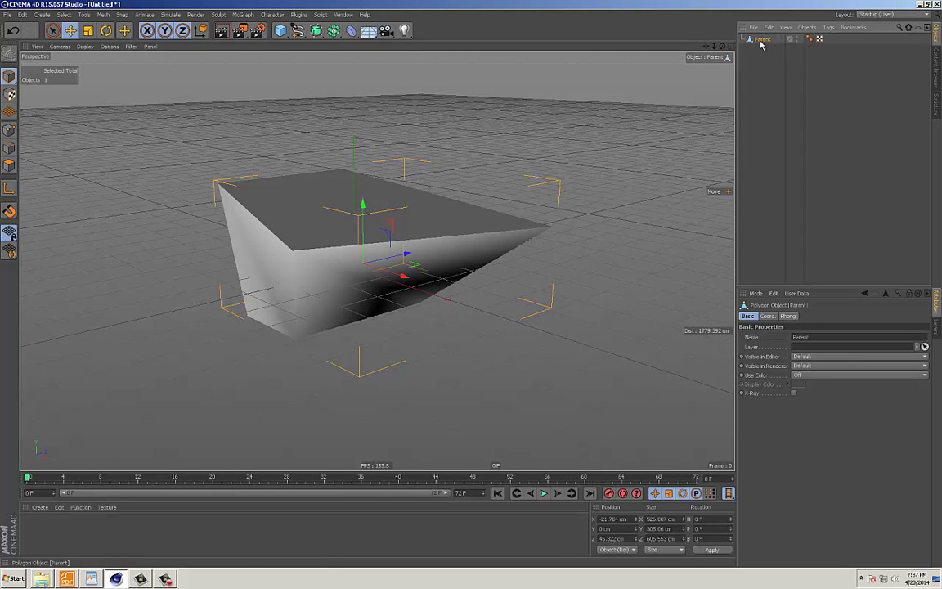
Step: Add a second 200 cm cube, moved along X to about 409 cm, and make it editable
{"action": "left_click_drag", "start_coordinate": [548, 165], "coordinate": [494, 180], "text": "alt"}
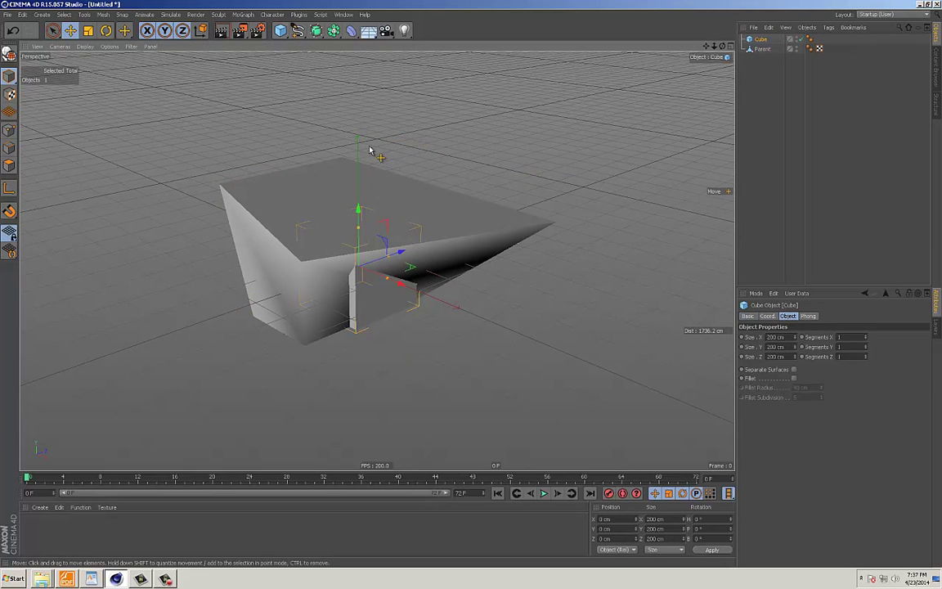
{"action": "left_click_drag", "start_coordinate": [414, 296], "coordinate": [557, 280]}
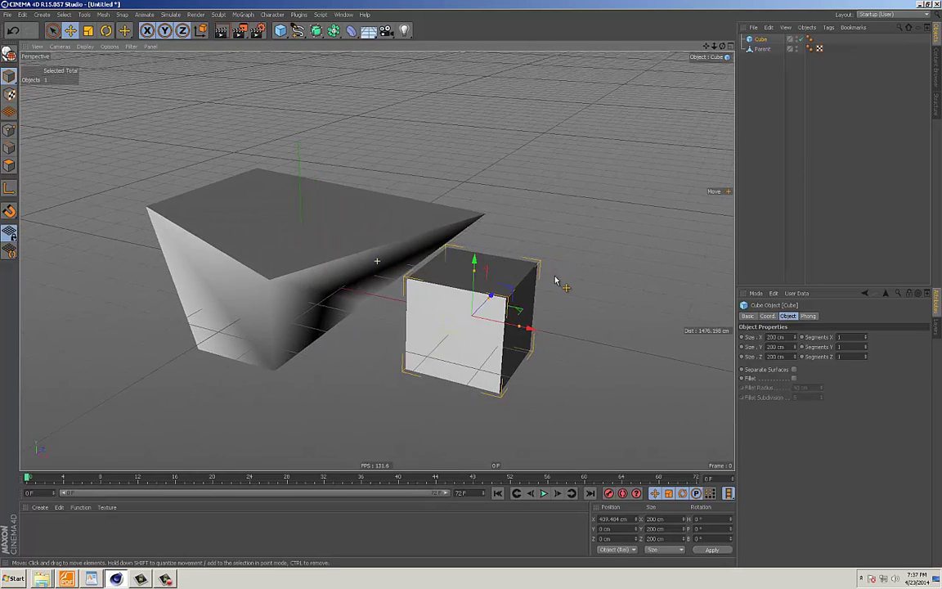
{"action": "key", "text": "c"}
Step: Rename the new cube as "Child"
{"action": "double_click", "coordinate": [762, 39]}
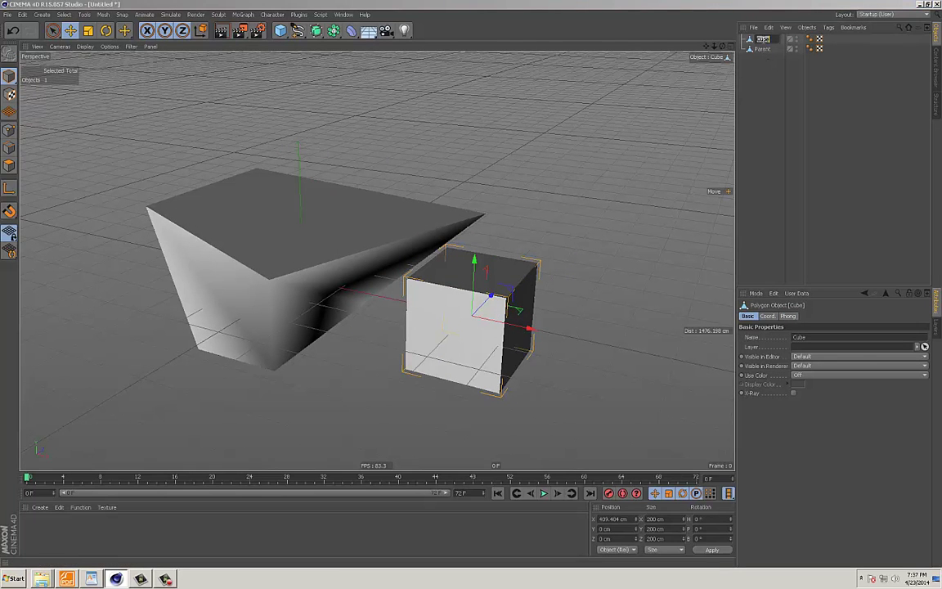
{"action": "key", "text": "Return"}
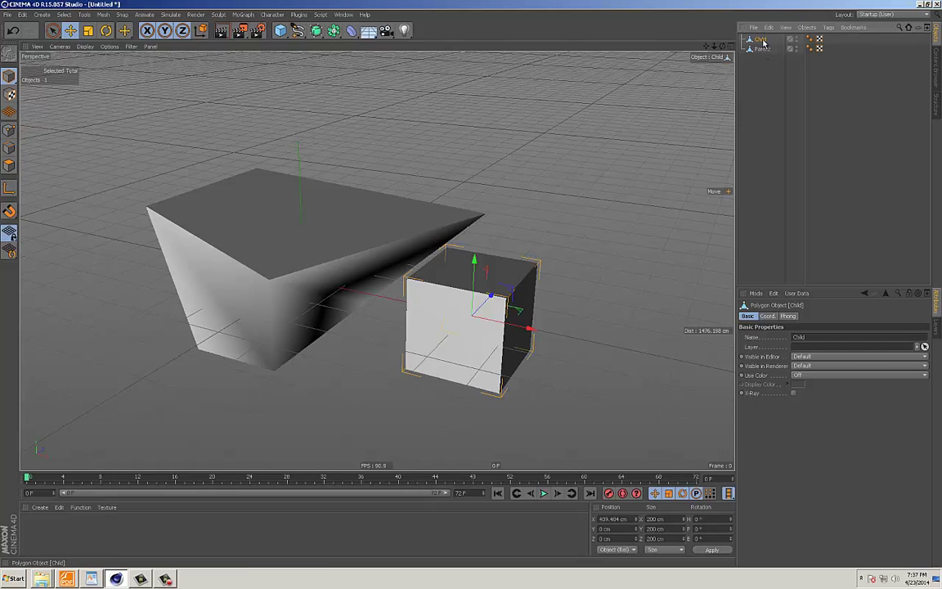
{"action": "left_click_drag", "start_coordinate": [576, 215], "coordinate": [600, 204], "text": "alt"}
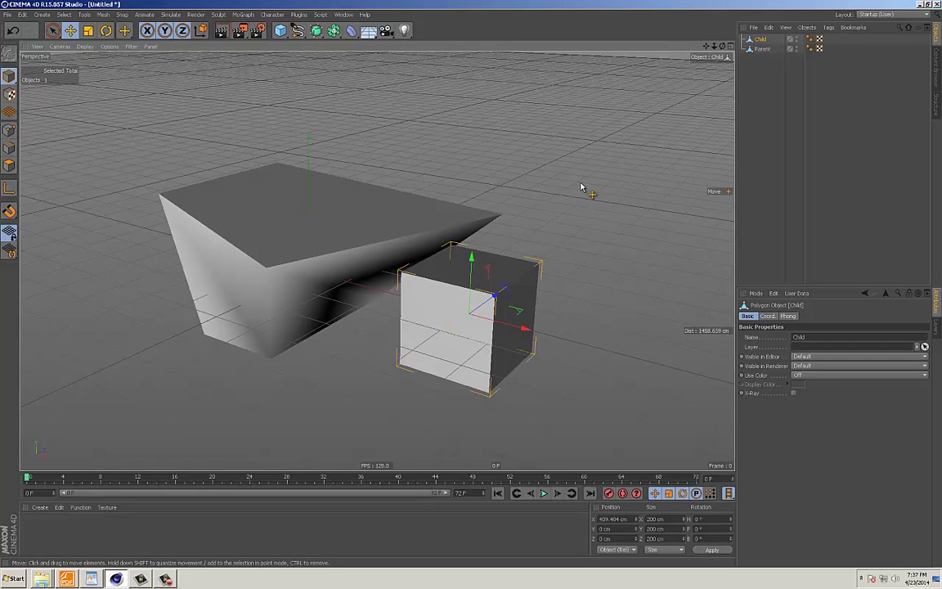
Step: Move the Parent object alone along X to about -63 cm, and nest Child under Parent in the object hierarchy
{"action": "left_click", "coordinate": [762, 50]}
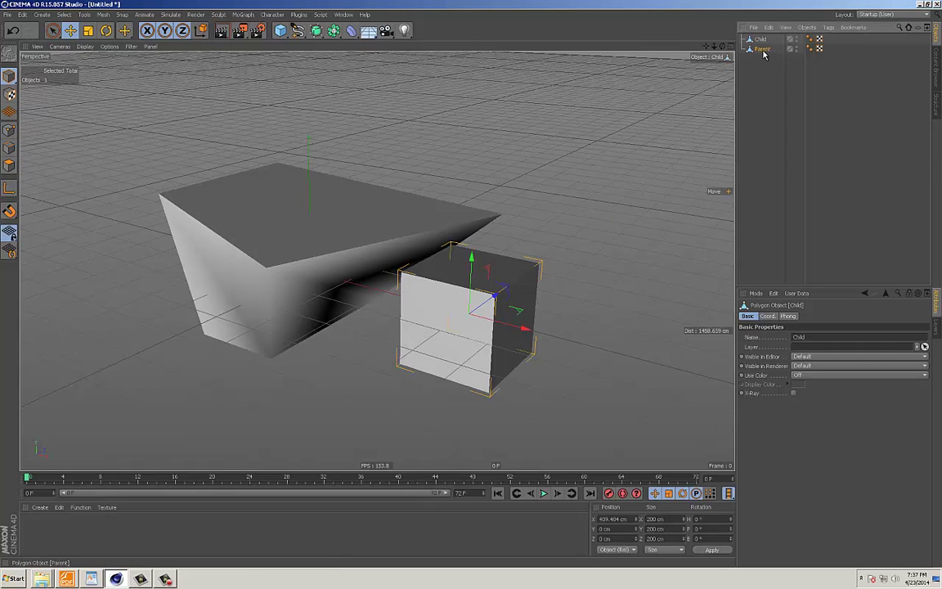
{"action": "mouse_move", "coordinate": [368, 276]}
{"action": "left_mouse_down"}
{"action": "mouse_move", "coordinate": [326, 270]}
{"action": "mouse_move", "coordinate": [394, 280]}
{"action": "mouse_move", "coordinate": [312, 273]}
{"action": "mouse_move", "coordinate": [356, 281]}
{"action": "left_mouse_up"}
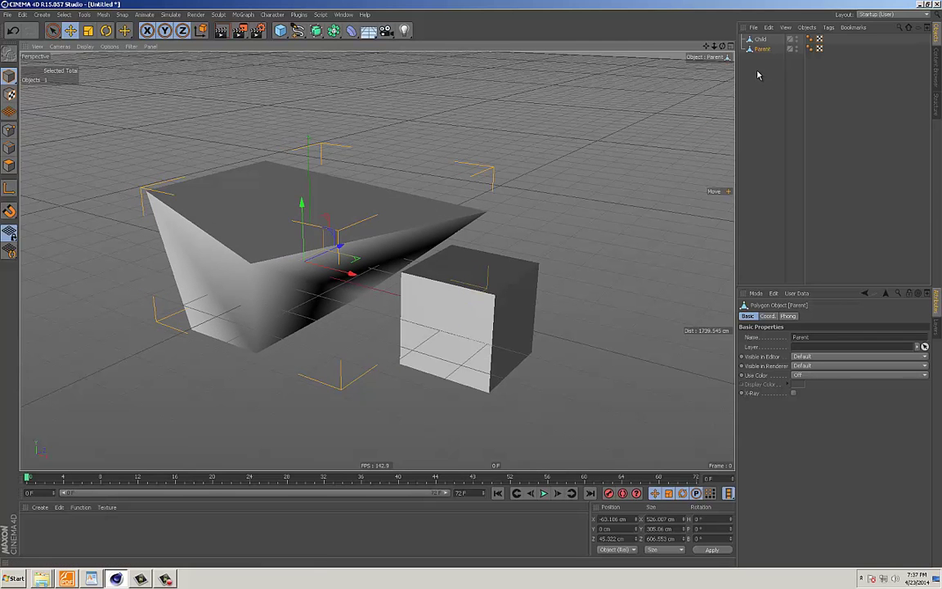
{"action": "left_click", "coordinate": [760, 39]}
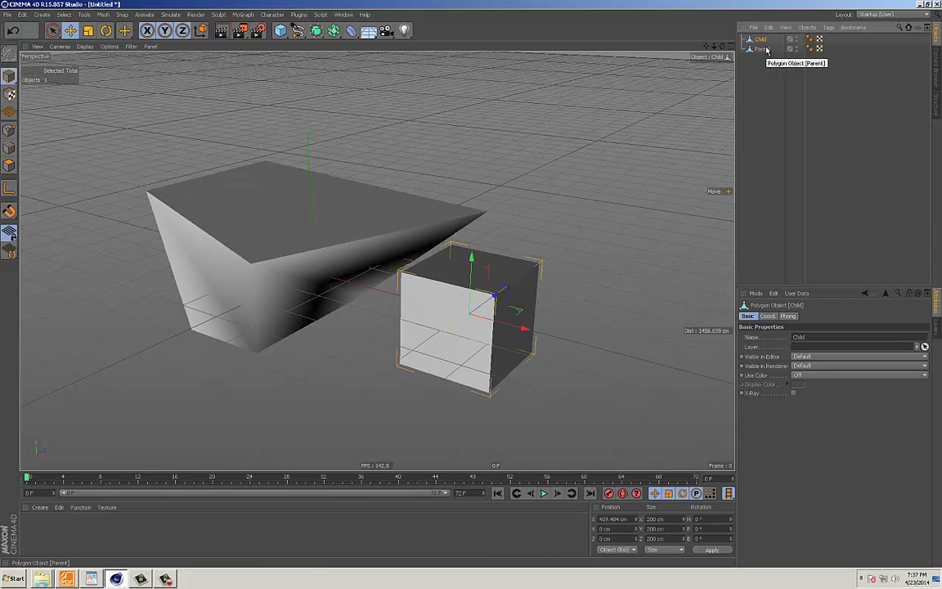
{"action": "left_click_drag", "start_coordinate": [760, 40], "coordinate": [766, 50]}
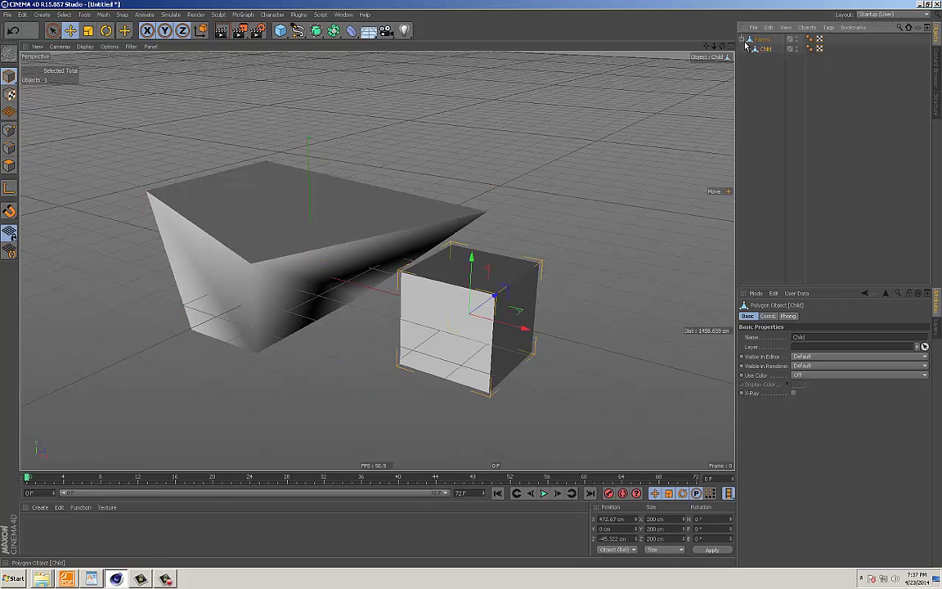
Step: Scale Parent together with its child to about 573 x 332 x 661 cm and move it to about X -164 cm, Z 226 cm
{"action": "left_click", "coordinate": [442, 217]}
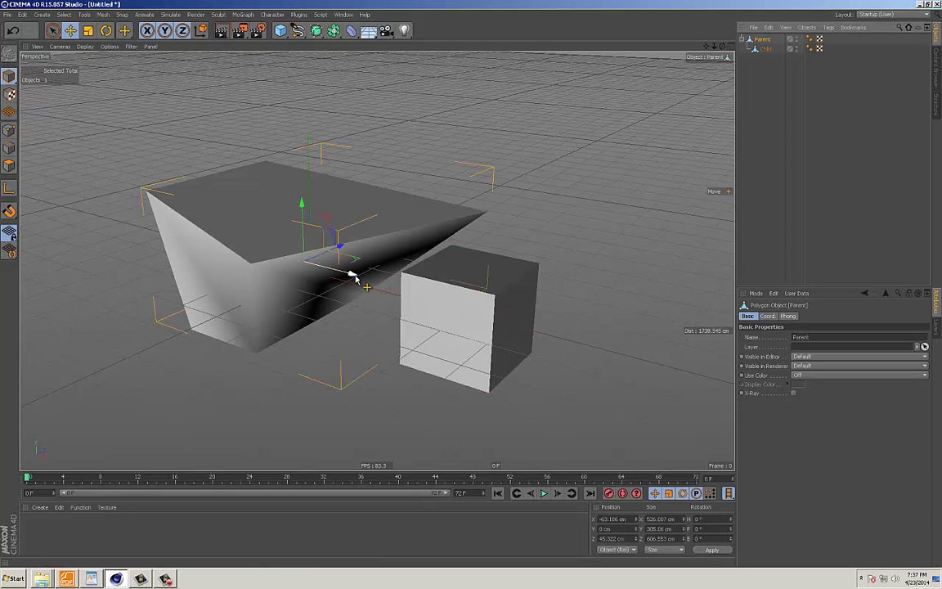
{"action": "left_click_drag", "start_coordinate": [353, 278], "coordinate": [448, 242]}
{"action": "key", "text": "t"}
{"action": "key", "text": "e"}
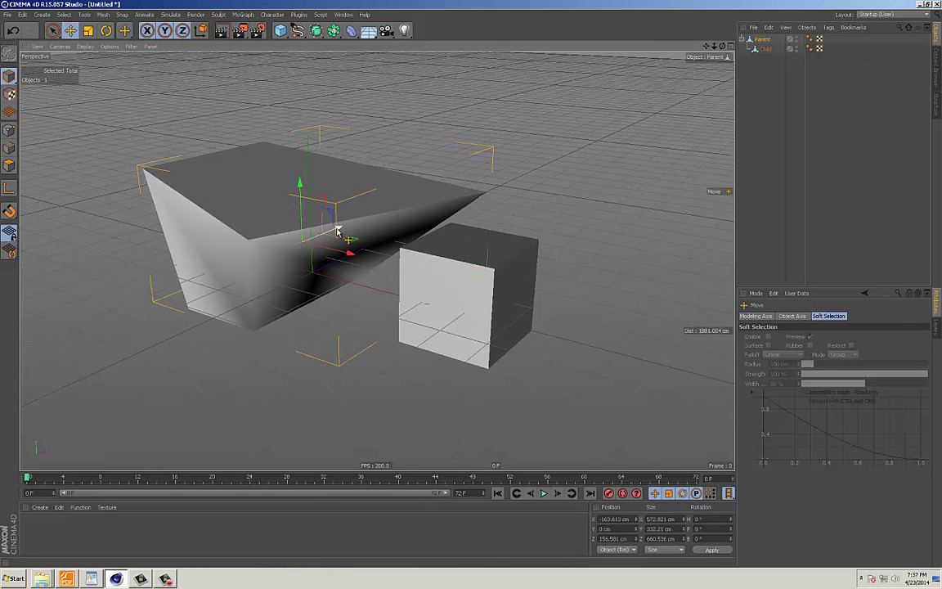
{"action": "left_click_drag", "start_coordinate": [337, 226], "coordinate": [355, 219]}
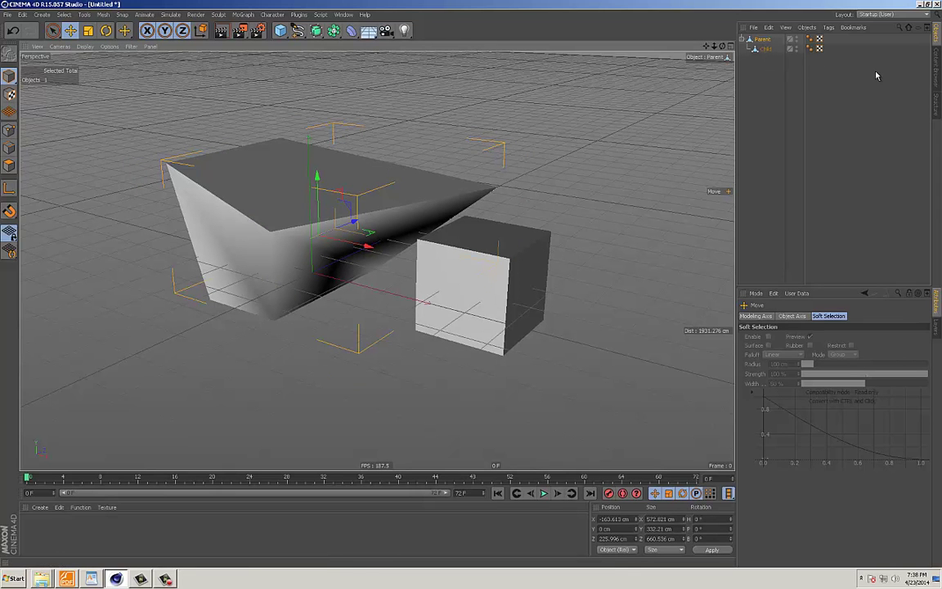
Step: Collapse and re-expand the Parent hierarchy, and select the nested Child object
{"action": "left_click", "coordinate": [743, 39]}
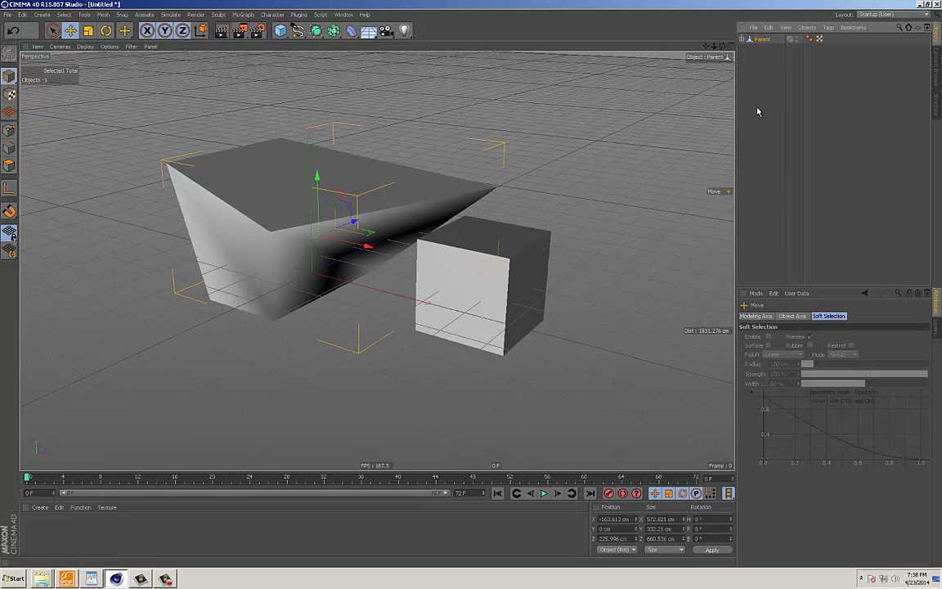
{"action": "left_click", "coordinate": [743, 39]}
{"action": "left_click", "coordinate": [765, 50]}
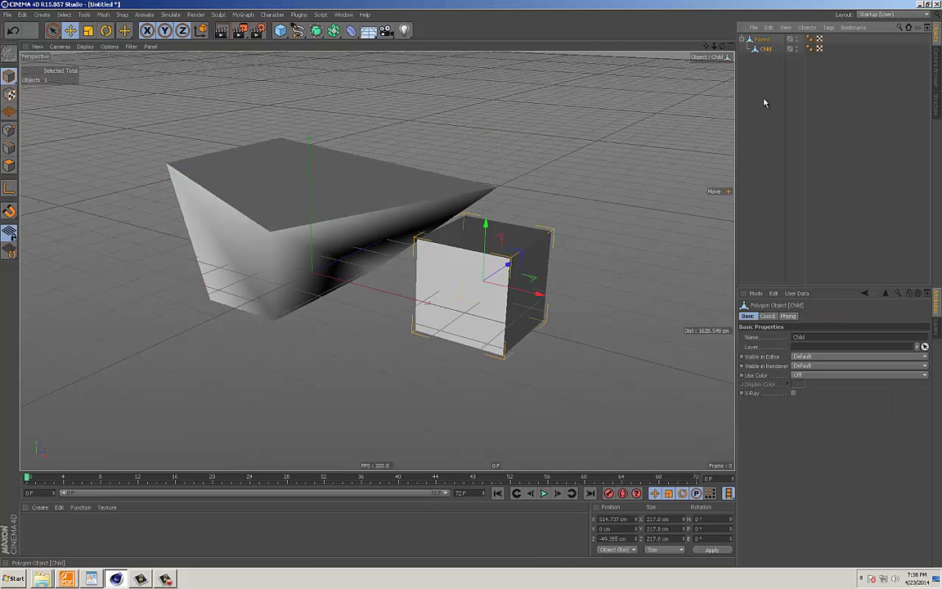
Step: Take Child out of the Parent hierarchy and place it below Parent as a separate top-level object
{"action": "mouse_move", "coordinate": [761, 51]}
{"action": "left_mouse_down"}
{"action": "mouse_move", "coordinate": [772, 67]}
{"action": "mouse_move", "coordinate": [762, 50]}
{"action": "left_mouse_up"}
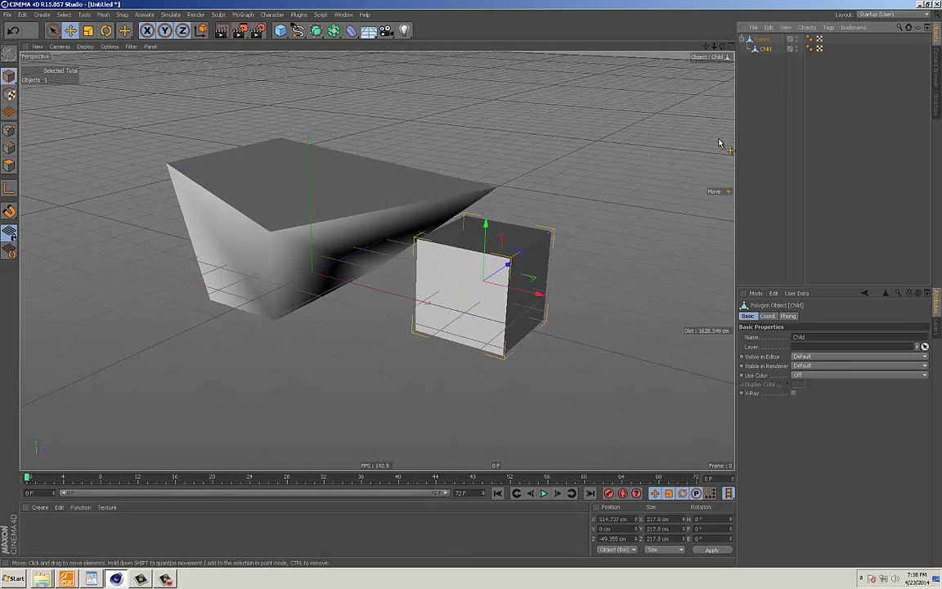
{"action": "left_click_drag", "start_coordinate": [536, 203], "coordinate": [488, 209], "text": "alt"}
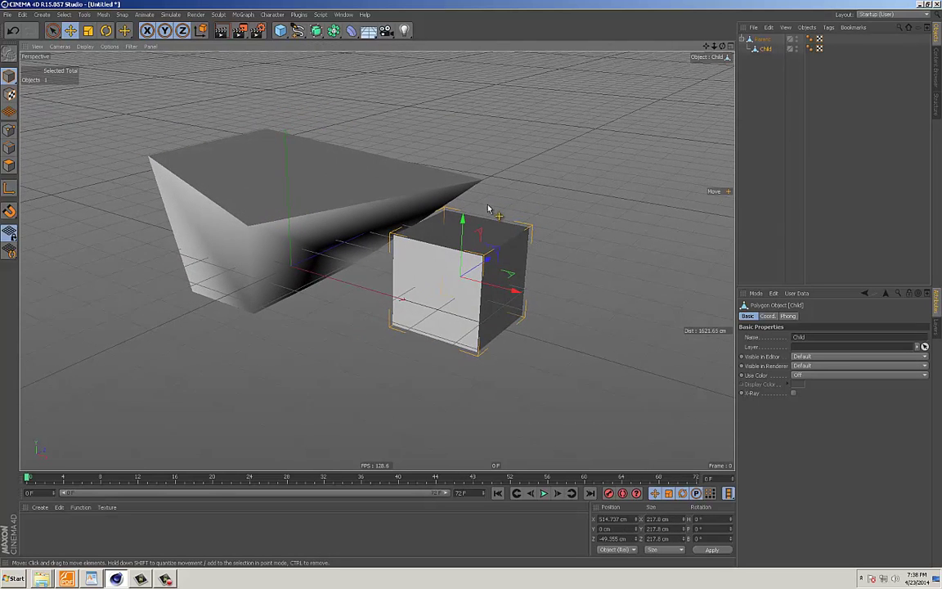
{"action": "right_click_drag", "start_coordinate": [488, 208], "coordinate": [511, 199], "text": "alt"}
{"action": "middle_click_drag", "start_coordinate": [484, 197], "coordinate": [511, 196], "text": "alt"}
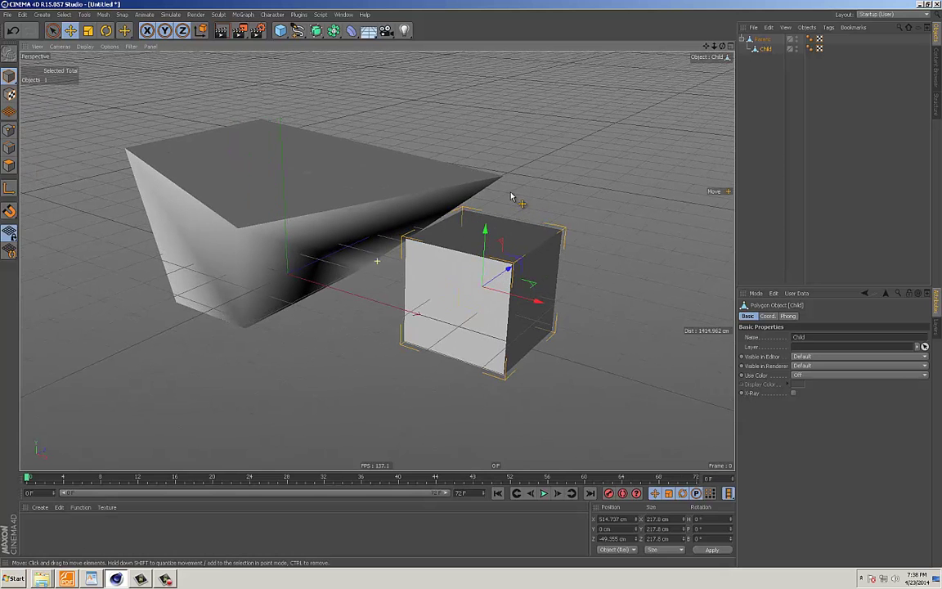
{"action": "left_click_drag", "start_coordinate": [766, 53], "coordinate": [766, 63]}
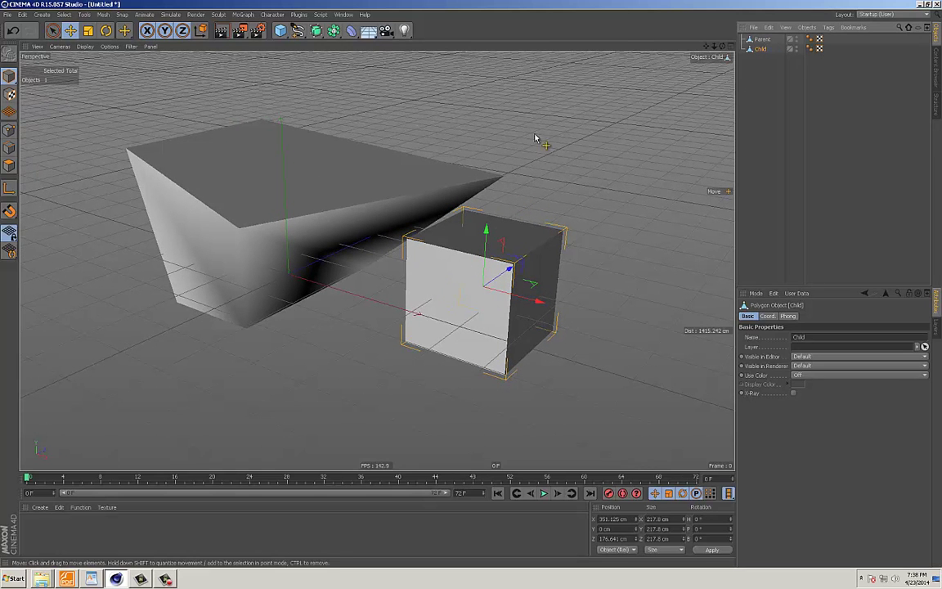
{"action": "left_click_drag", "start_coordinate": [539, 143], "coordinate": [546, 135], "text": "alt"}
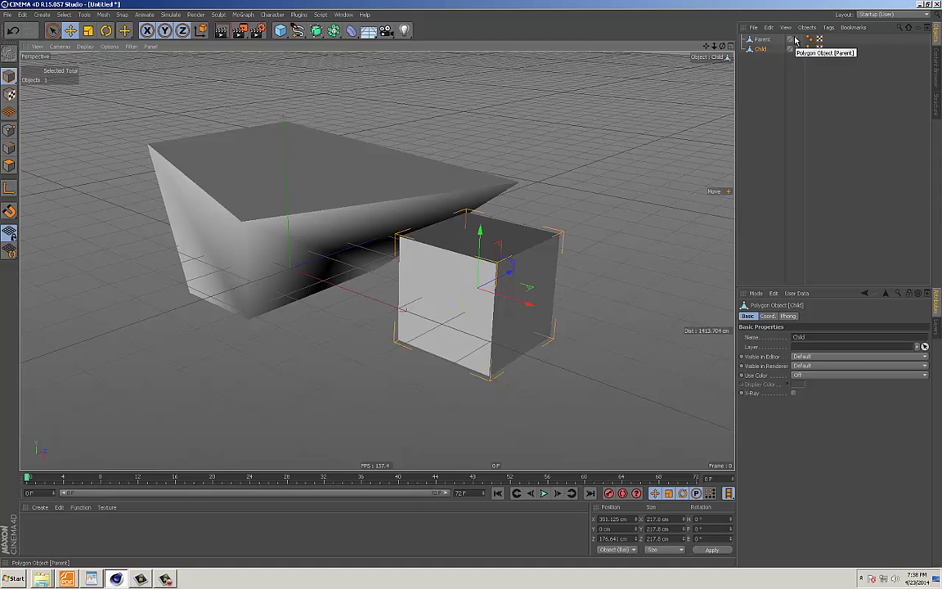
Step: Hide Parent in the viewport by setting its editor visibility to Off
{"action": "left_click", "coordinate": [761, 39]}
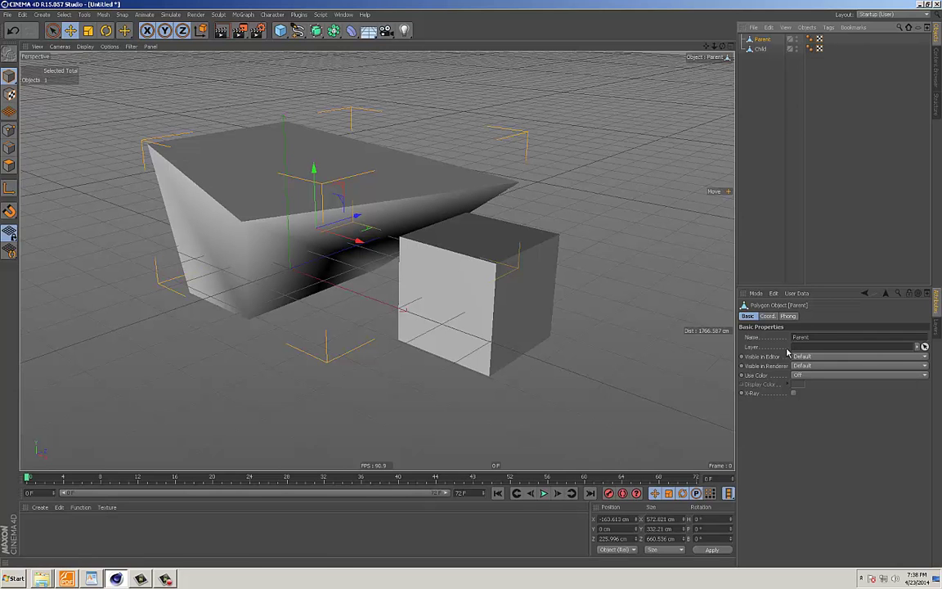
{"action": "left_click", "coordinate": [797, 39]}
{"action": "left_click", "coordinate": [796, 38]}
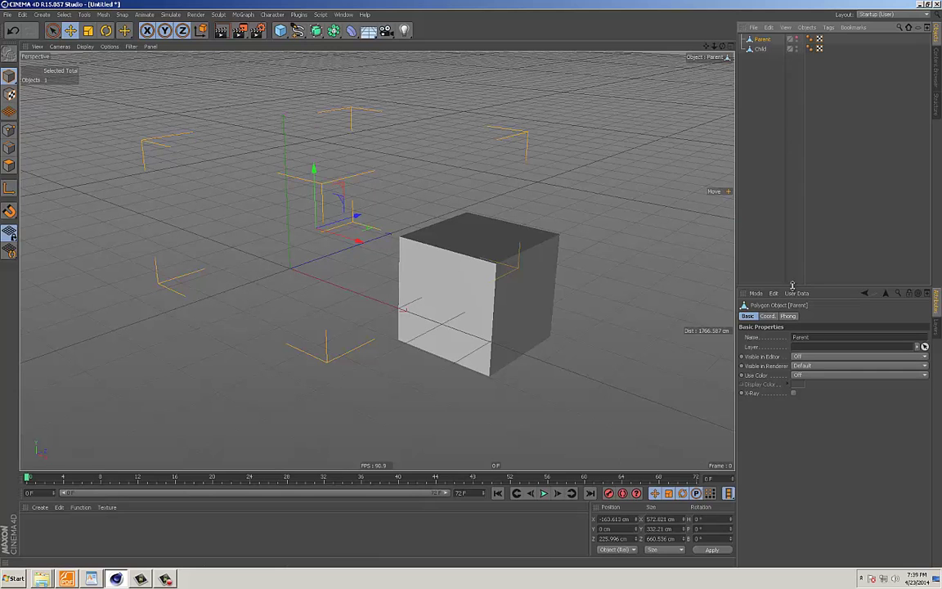
Step: Try Parent's visibility as On in the editor and Off in the renderer, and return both settings to Default
{"action": "left_click", "coordinate": [798, 45]}
{"action": "left_click", "coordinate": [797, 40]}
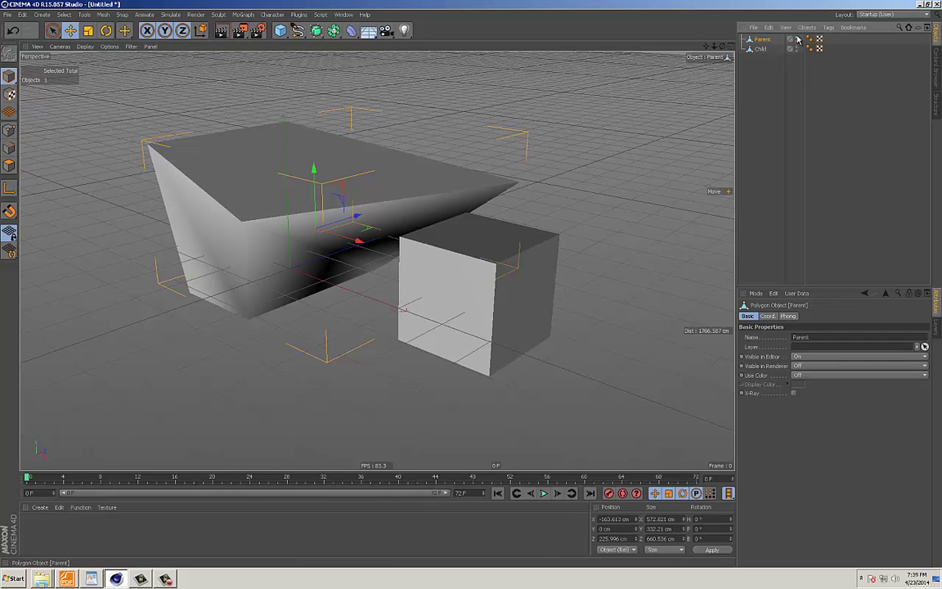
{"action": "left_click", "coordinate": [798, 45]}
{"action": "left_click", "coordinate": [797, 40]}
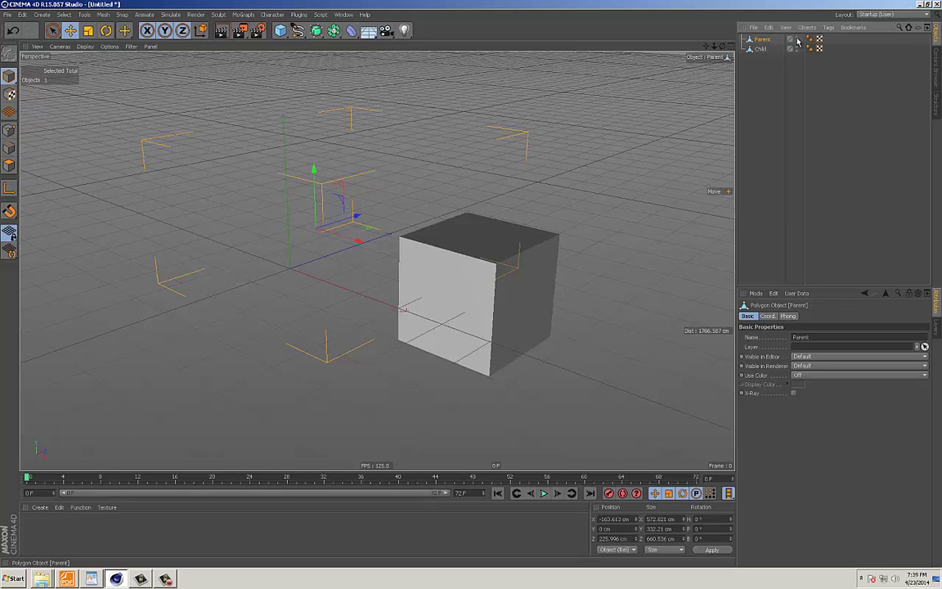
{"action": "left_click", "coordinate": [797, 39]}
Step: Keep Parent shown in the editor but exclude it from rendering: Visible in Editor On, Visible in Renderer Off
{"action": "left_click_drag", "start_coordinate": [364, 235], "coordinate": [389, 241], "text": "alt"}
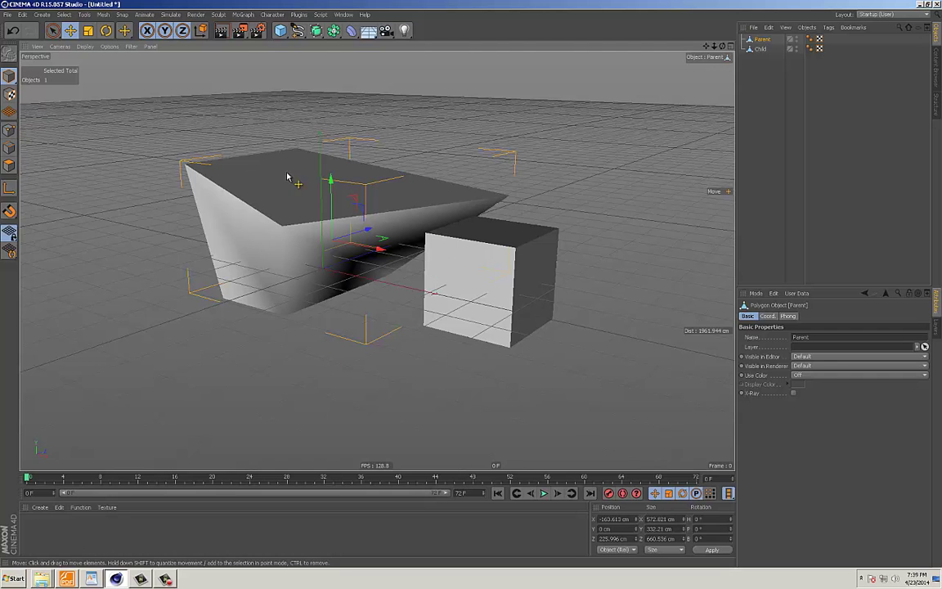
{"action": "left_click_drag", "start_coordinate": [287, 177], "coordinate": [550, 296], "text": "alt"}
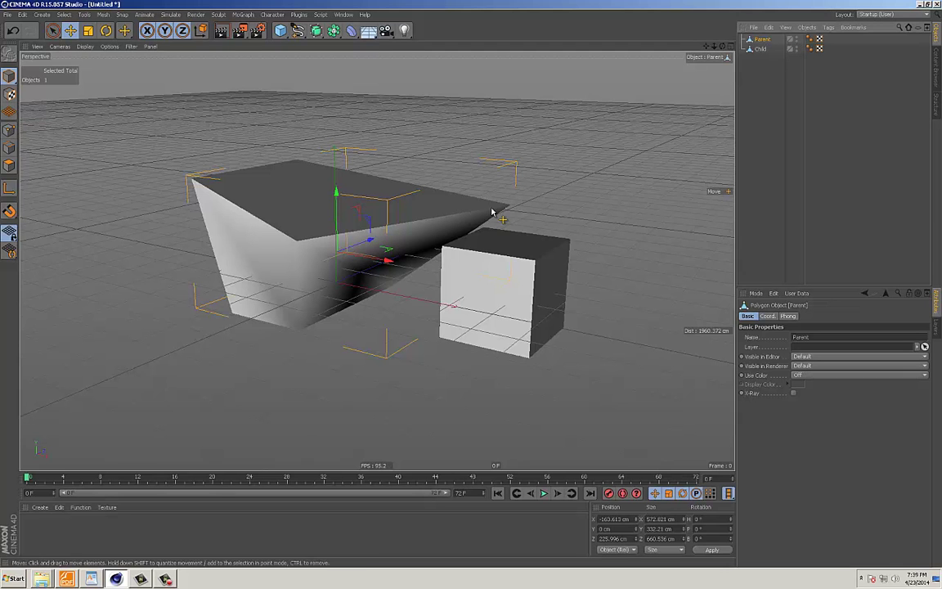
{"action": "left_click_drag", "start_coordinate": [498, 212], "coordinate": [523, 205], "text": "alt"}
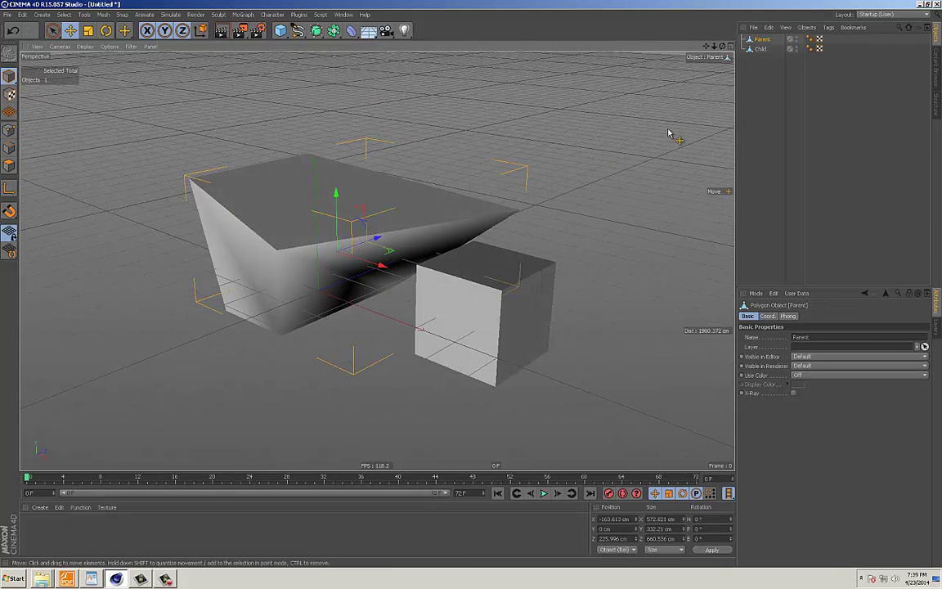
{"action": "left_click", "coordinate": [790, 39]}
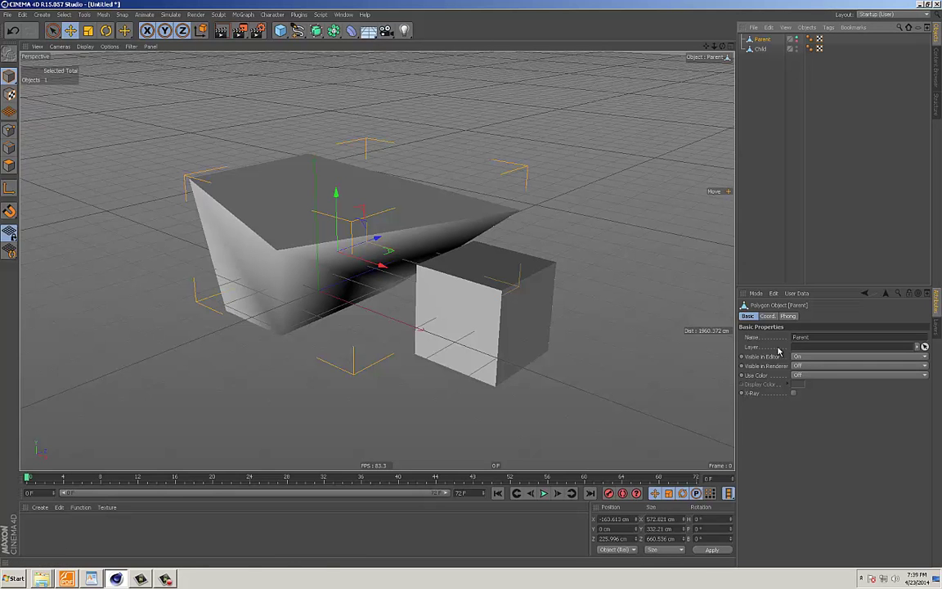
Step: Render the perspective view to check Parent's renderer visibility, and return to the editable viewport
{"action": "left_click_drag", "start_coordinate": [598, 315], "coordinate": [536, 309], "text": "alt"}
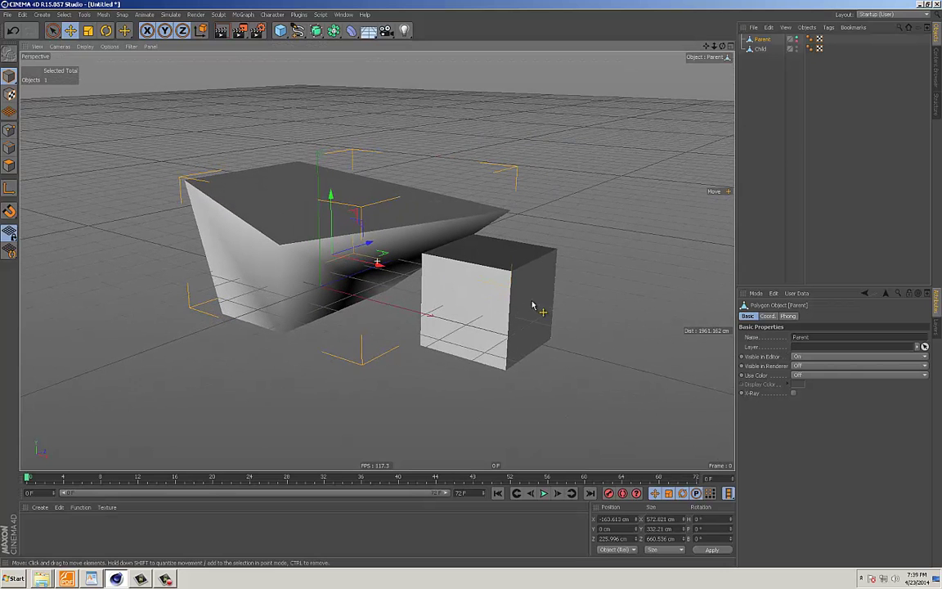
{"action": "left_click", "coordinate": [221, 31]}
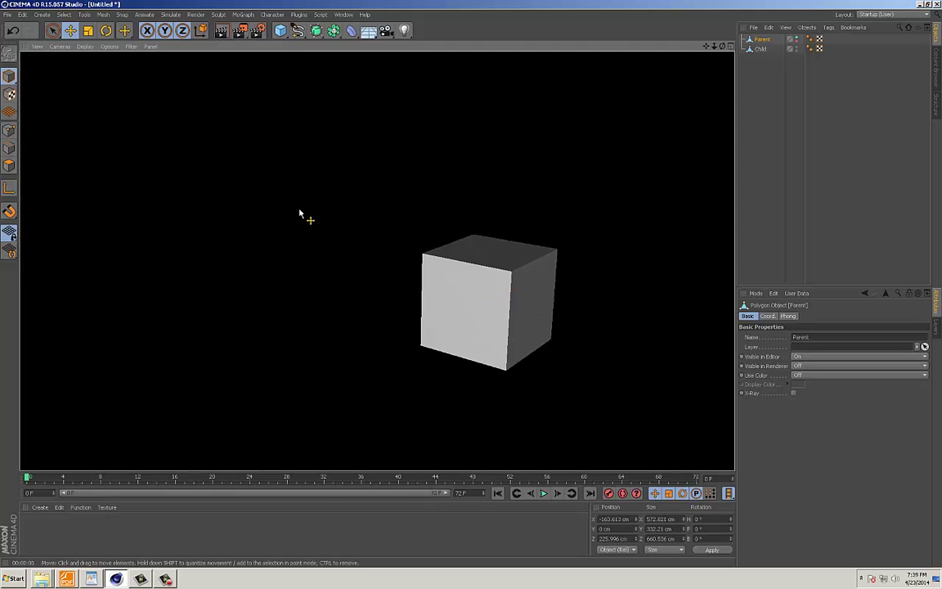
{"action": "left_click", "coordinate": [397, 212]}
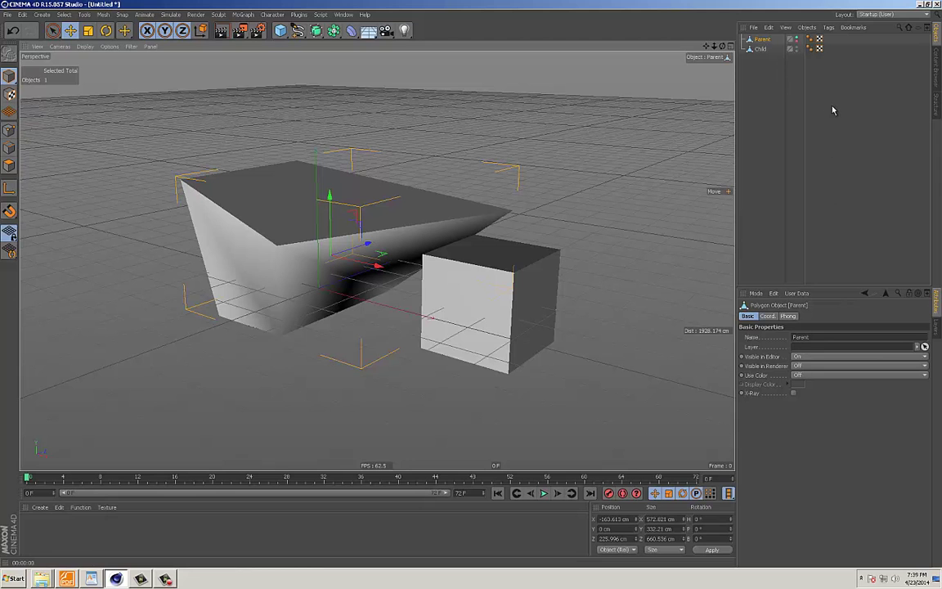
Step: Set Parent's renderer visibility to On, cycle its editor and renderer visibility states, and reset both to Default
{"action": "left_click", "coordinate": [798, 40]}
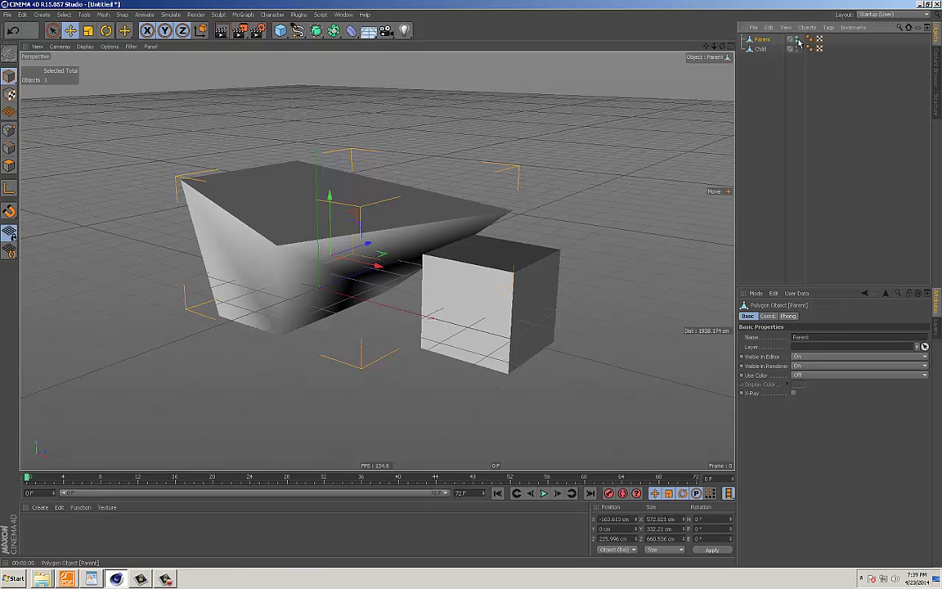
{"action": "left_click", "coordinate": [799, 40]}
{"action": "left_click", "coordinate": [798, 40]}
{"action": "left_click", "coordinate": [797, 40], "text": "alt"}
{"action": "left_click", "coordinate": [799, 42], "text": "ctrl"}
{"action": "left_click", "coordinate": [799, 42], "text": "ctrl"}
{"action": "left_click", "coordinate": [798, 41], "text": "alt"}
{"action": "left_click", "coordinate": [798, 41], "text": "alt"}
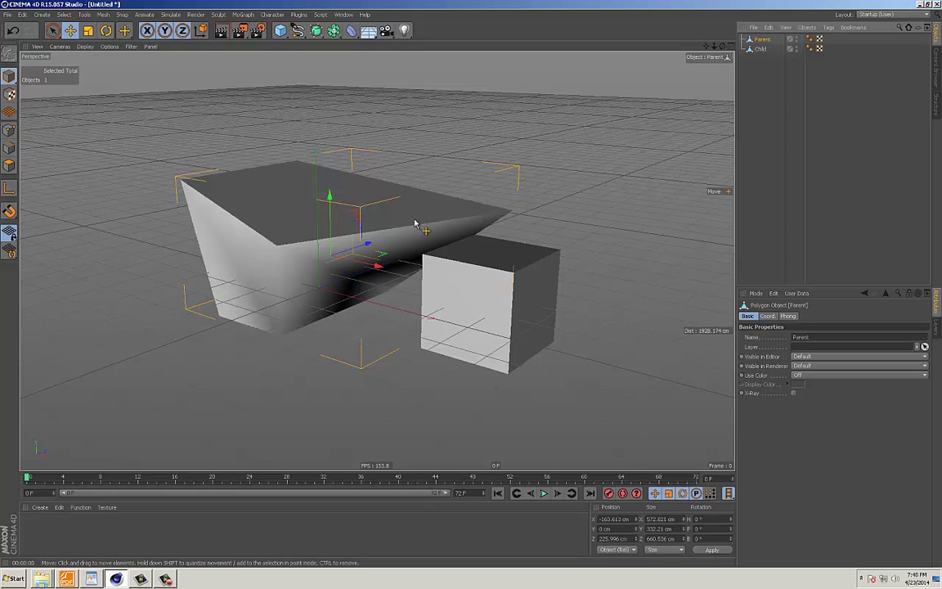
Step: Nest the Child object under Parent in the object hierarchy
{"action": "middle_click_drag", "start_coordinate": [415, 222], "coordinate": [429, 217], "text": "alt"}
{"action": "left_click_drag", "start_coordinate": [430, 220], "coordinate": [434, 233], "text": "alt"}
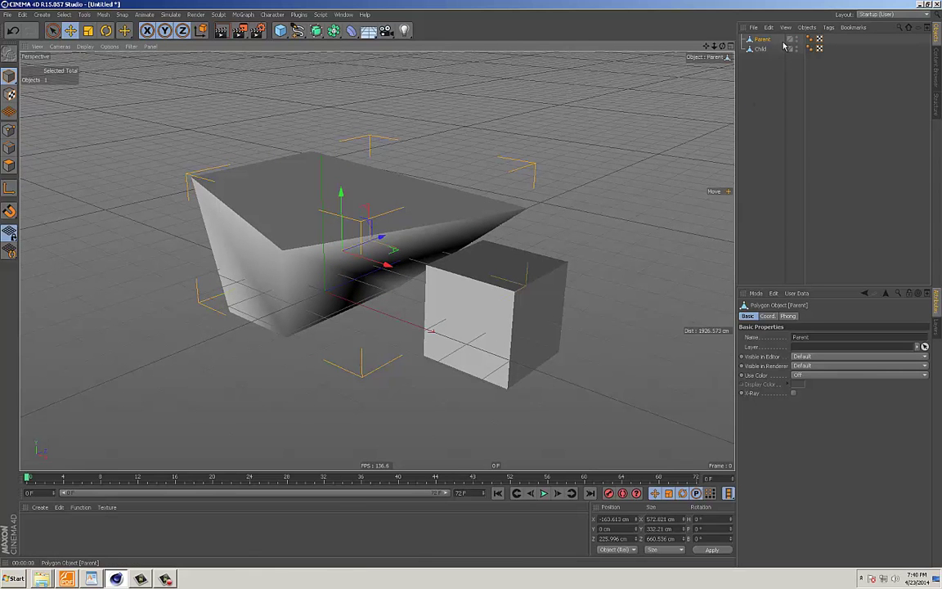
{"action": "left_click_drag", "start_coordinate": [427, 163], "coordinate": [432, 115], "text": "alt"}
{"action": "left_click_drag", "start_coordinate": [759, 49], "coordinate": [761, 46]}
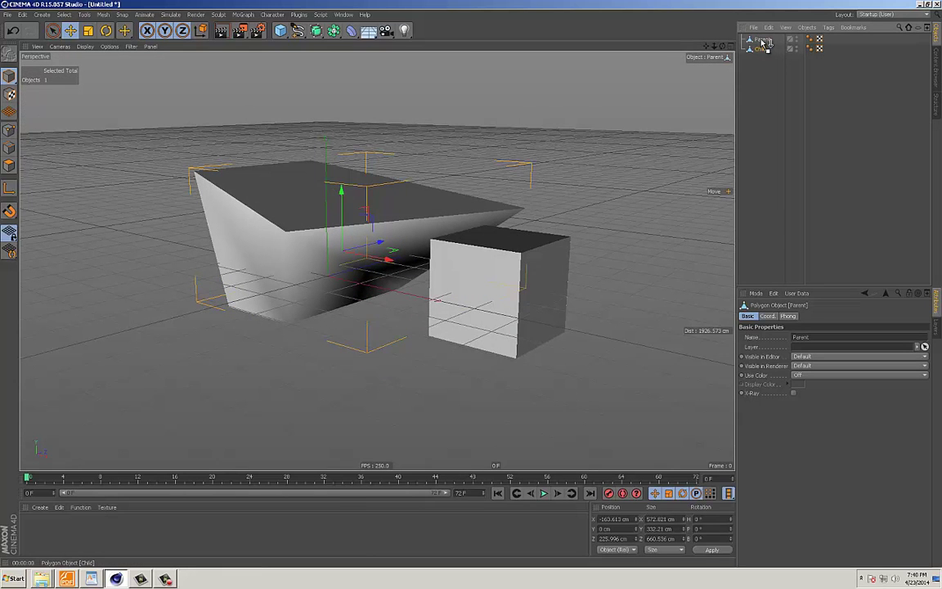
{"action": "left_click", "coordinate": [765, 49]}
Step: Turn Parent's visibility Off in both the editor and the renderer while Child keeps its default visibility
{"action": "left_click", "coordinate": [780, 41]}
{"action": "left_click", "coordinate": [796, 41], "text": "alt"}
{"action": "left_click_drag", "start_coordinate": [474, 184], "coordinate": [471, 229], "text": "alt"}
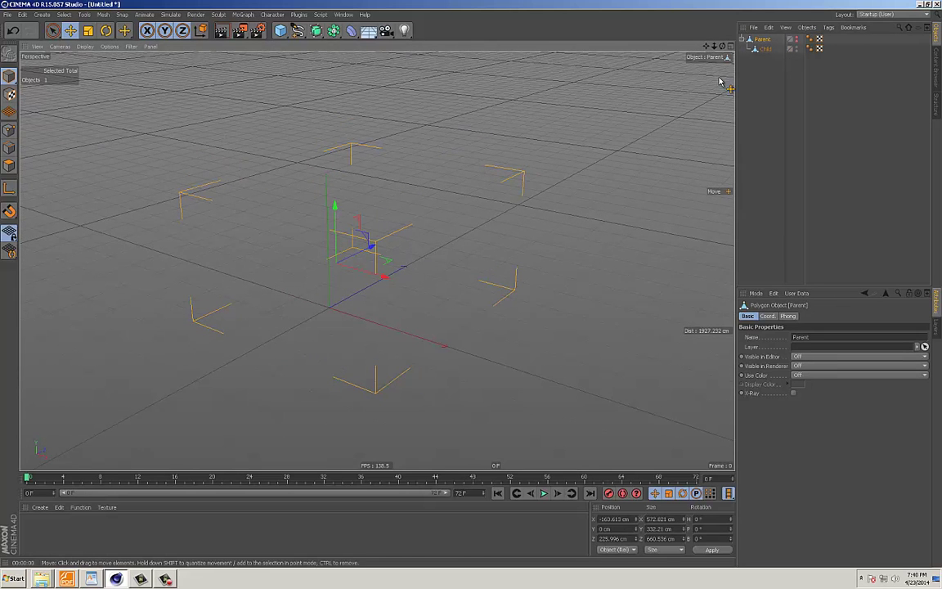
Step: Render the perspective view to check how hiding Parent affects its nested Child, and return to the editable viewport
{"action": "left_click", "coordinate": [224, 32]}
{"action": "scroll", "coordinate": [415, 182], "scroll_direction": "down", "scroll_amount": 1}
{"action": "scroll", "coordinate": [415, 183], "scroll_direction": "up", "scroll_amount": 1}
{"action": "left_click", "coordinate": [222, 31]}
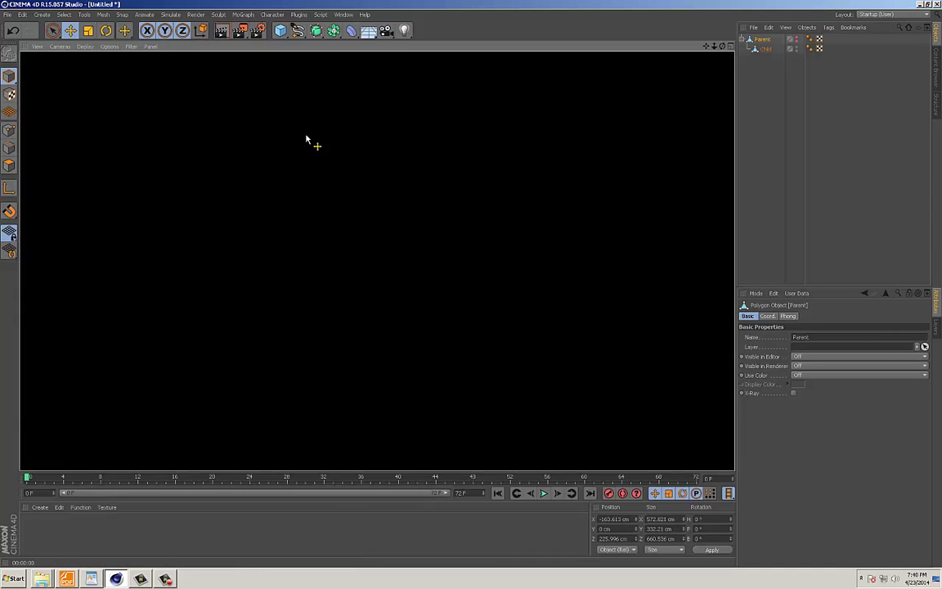
{"action": "scroll", "coordinate": [391, 206], "scroll_direction": "down", "scroll_amount": 1}
{"action": "mouse_move", "coordinate": [391, 240]}
{"action": "left_mouse_down", "text": "alt"}
{"action": "mouse_move", "coordinate": [387, 223]}
{"action": "mouse_move", "coordinate": [383, 230]}
{"action": "left_mouse_up", "text": "alt"}
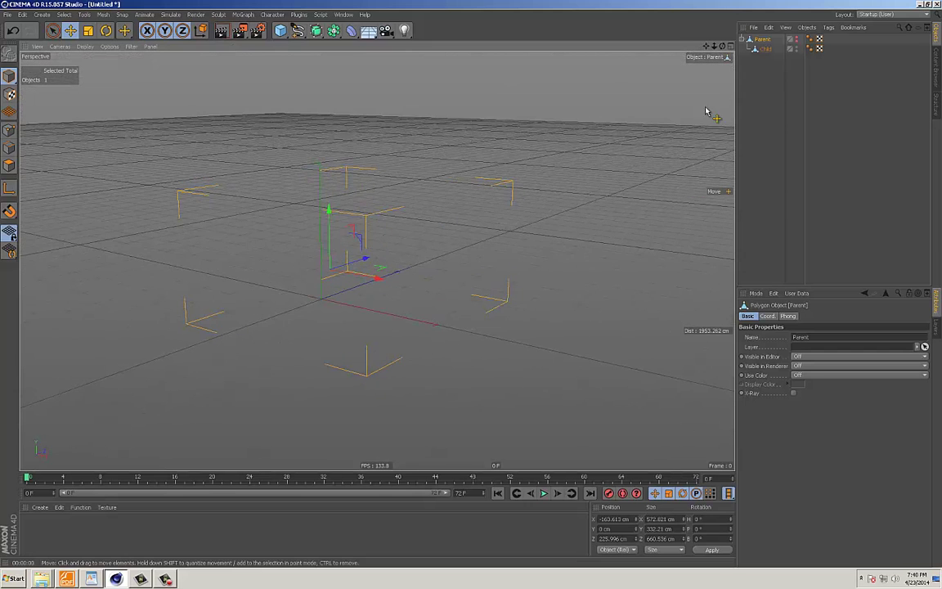
Step: Turn Child's editor and renderer visibility On, render the perspective view to check it, and return to the editable viewport
{"action": "left_click", "coordinate": [797, 49], "text": "alt"}
{"action": "left_click_drag", "start_coordinate": [433, 155], "coordinate": [450, 173], "text": "alt"}
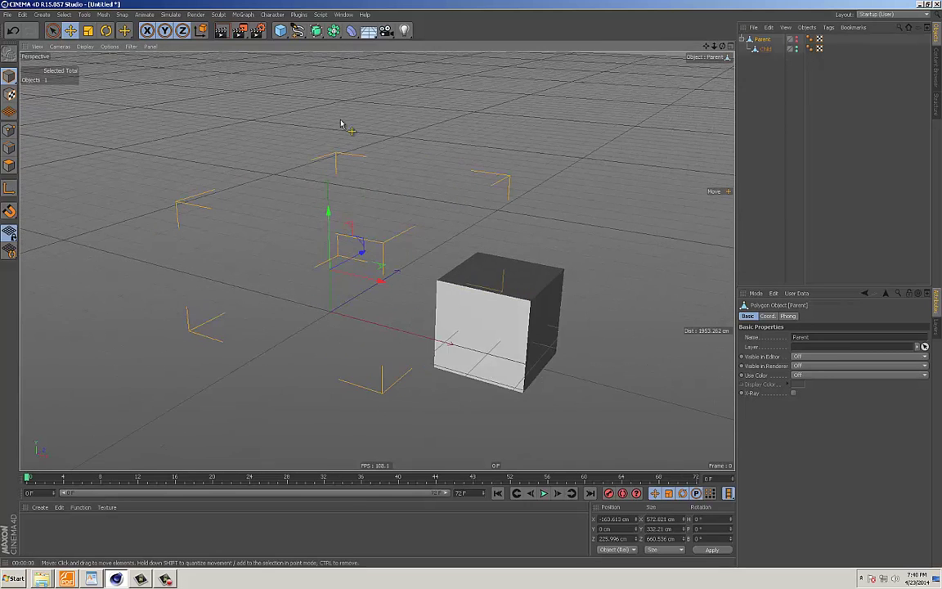
{"action": "left_click", "coordinate": [223, 33]}
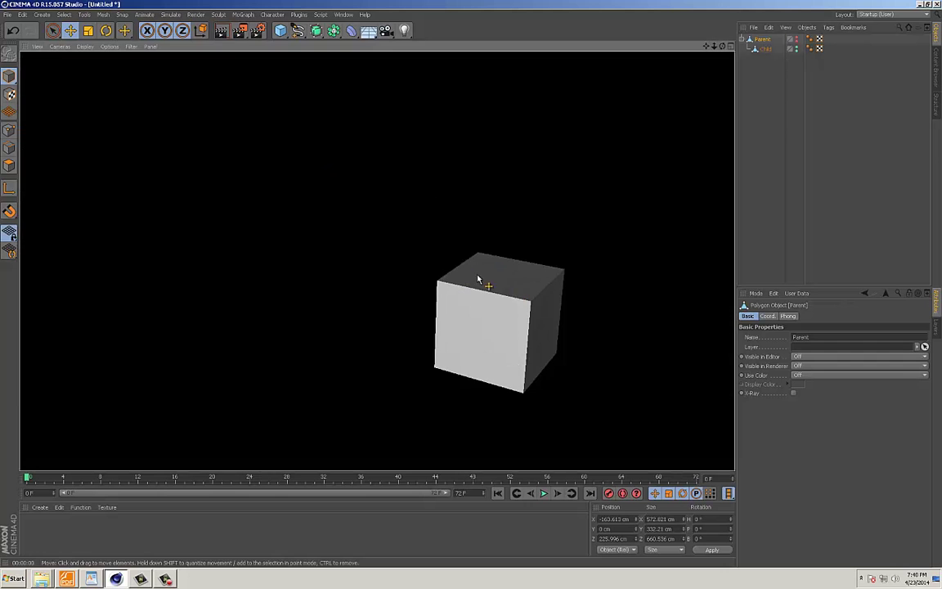
{"action": "left_click_drag", "start_coordinate": [477, 277], "coordinate": [459, 266], "text": "alt"}
Step: Reset the editor and renderer visibility of Parent and Child to Default, and move Child out of Parent to the hierarchy's root level
{"action": "left_click", "coordinate": [803, 53]}
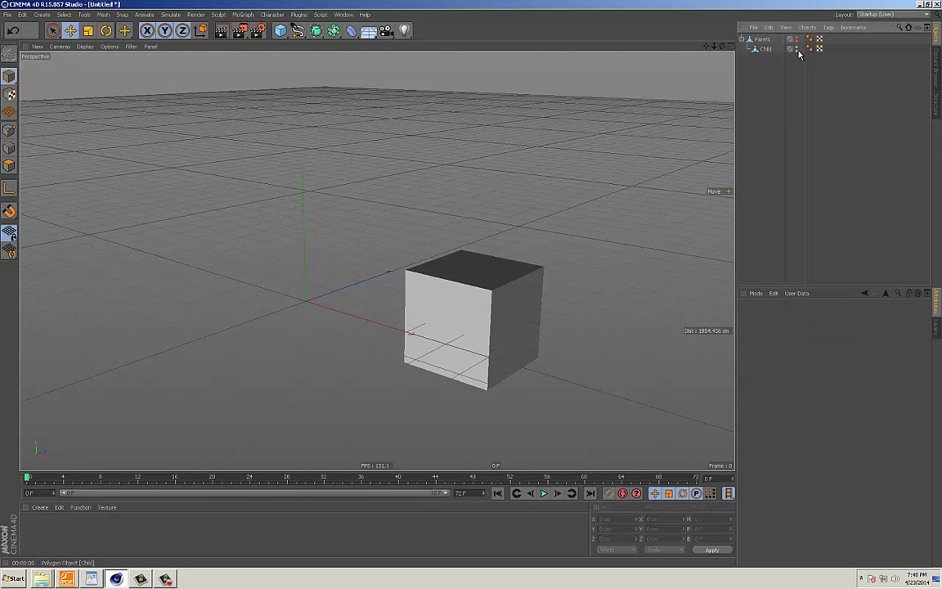
{"action": "left_click", "coordinate": [796, 51], "text": "alt"}
{"action": "left_click", "coordinate": [797, 48]}
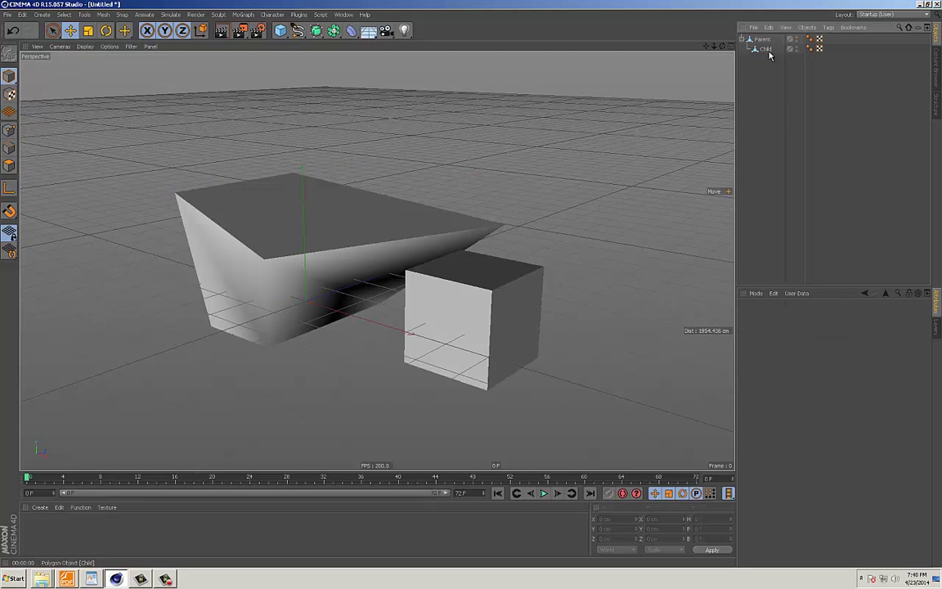
{"action": "left_click", "coordinate": [762, 49]}
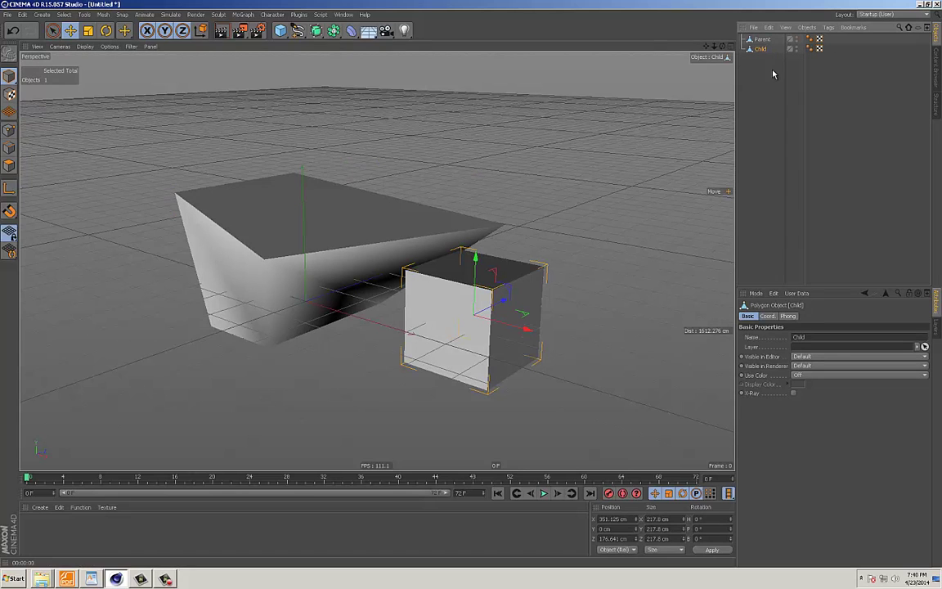